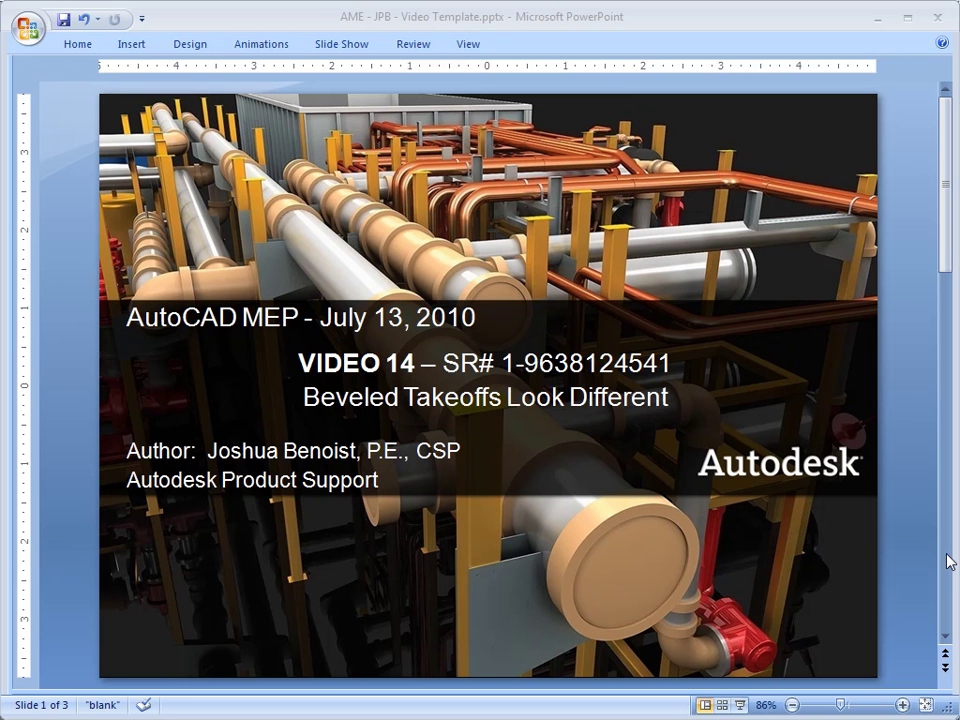
Step: Advance the PowerPoint presentation from the title slide to slide 2
click(951, 562)
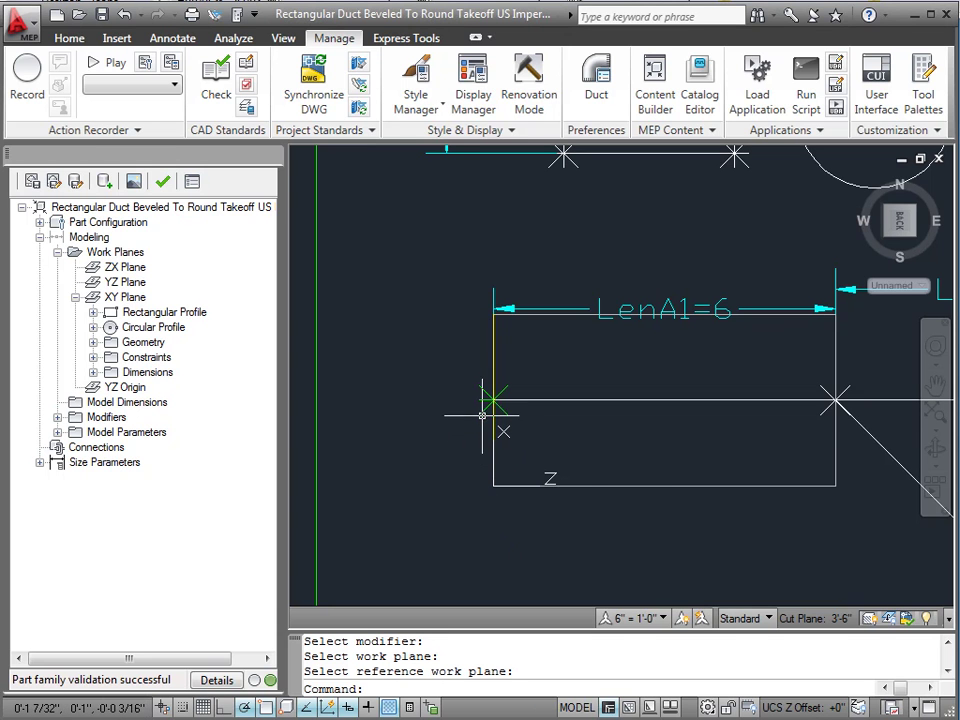
Step: Add an Offset-type work plane named 'Offset 1' under Work Planes
mouse_move(480, 411)
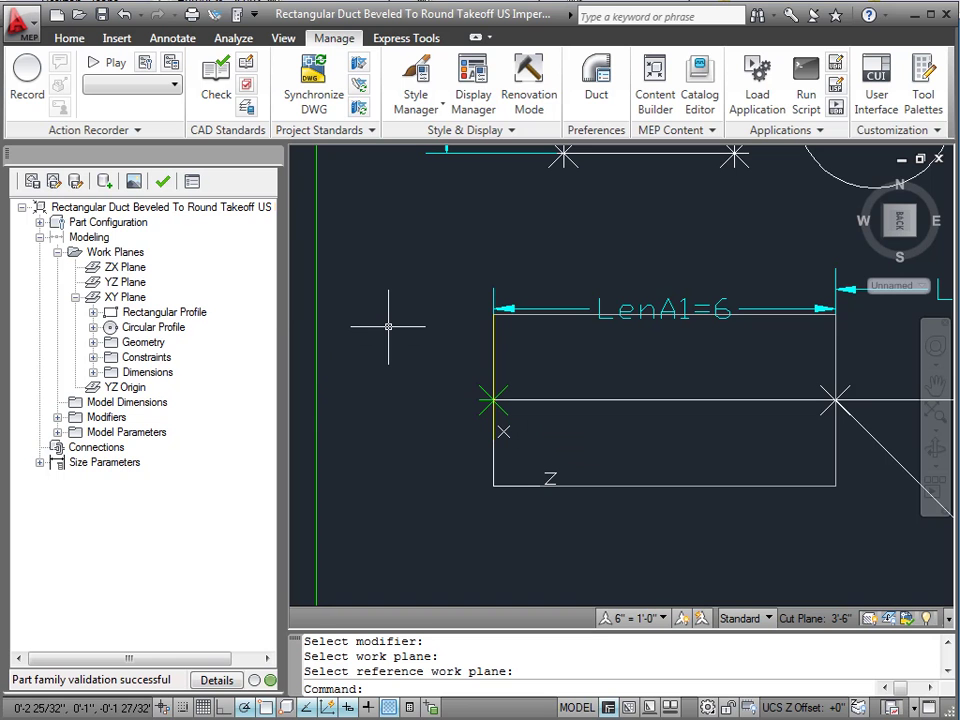
right_click(108, 253)
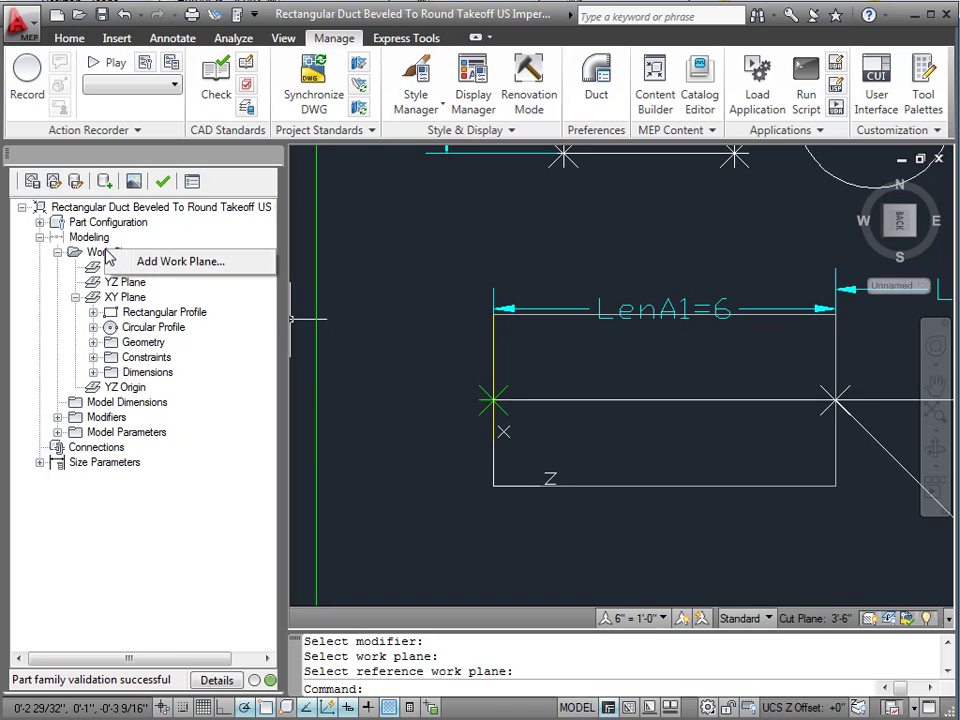
click(163, 264)
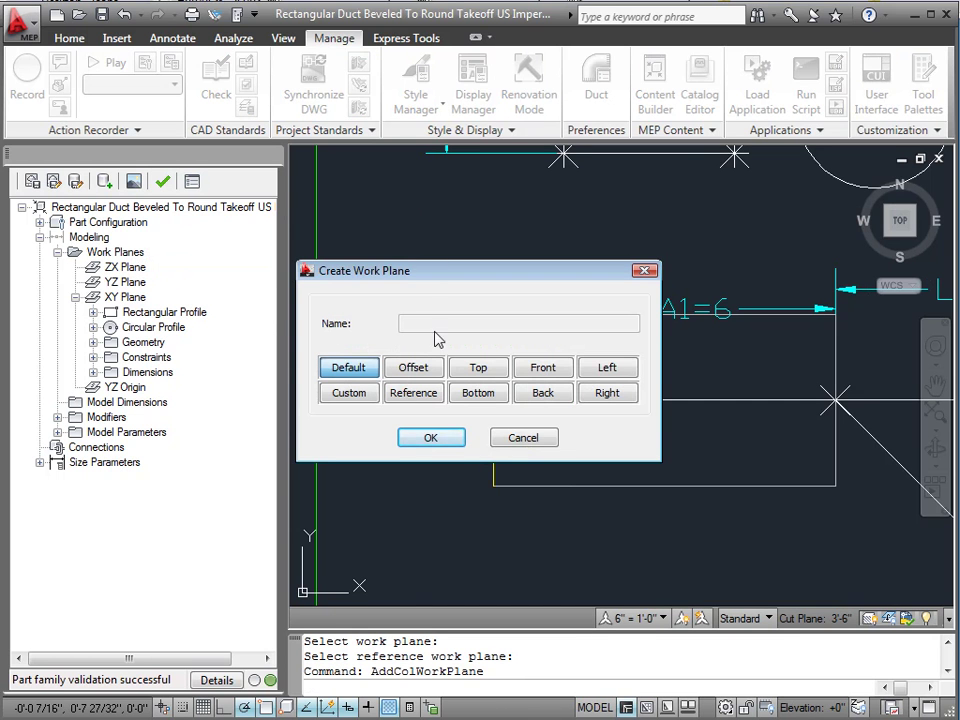
click(424, 370)
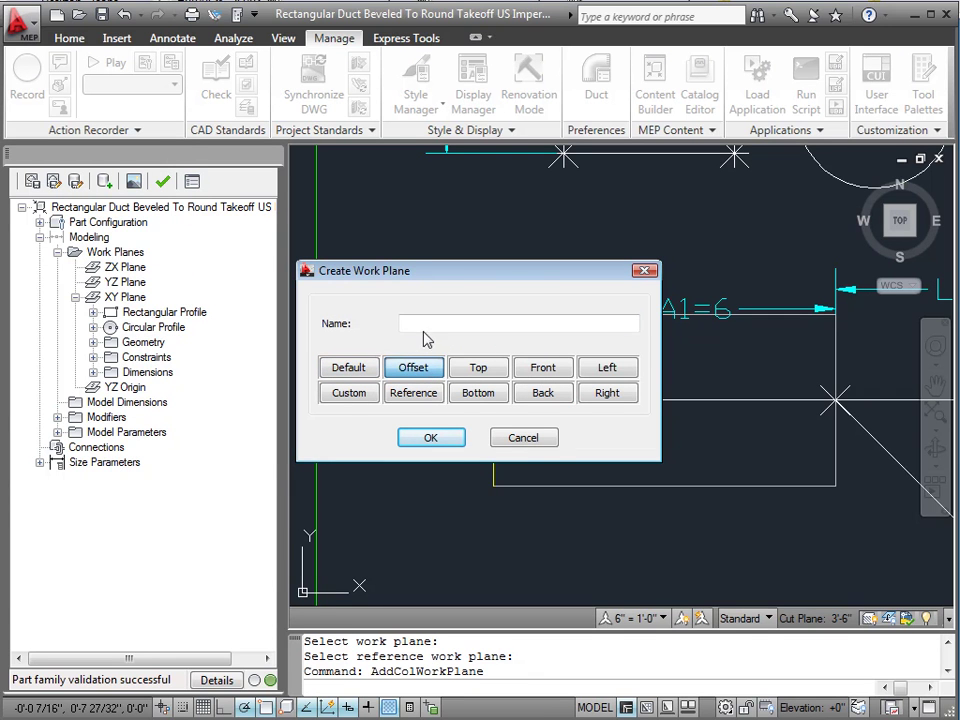
click(423, 325)
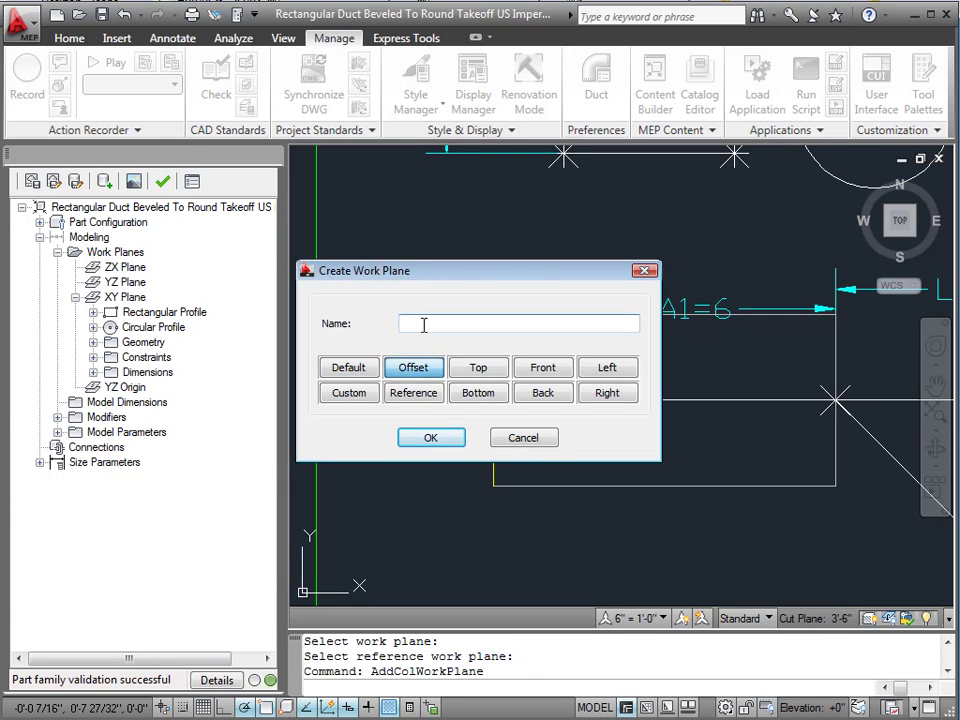
text(Offe)
click(430, 439)
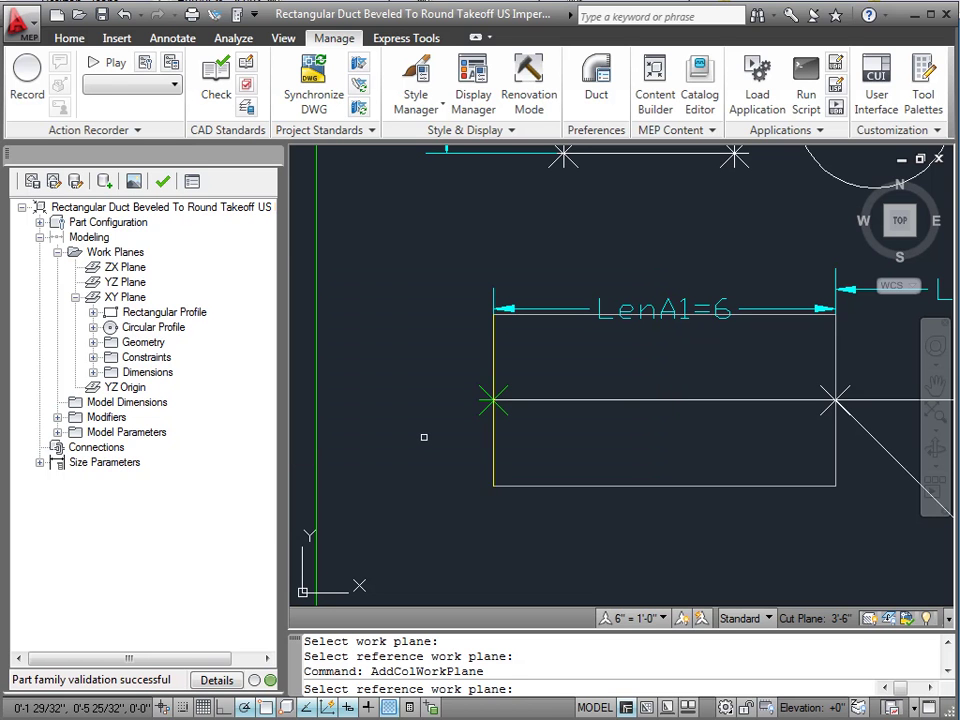
Step: Use the rectangle's left-edge plane as reference and pick Offset 1's offset distance
click(494, 450)
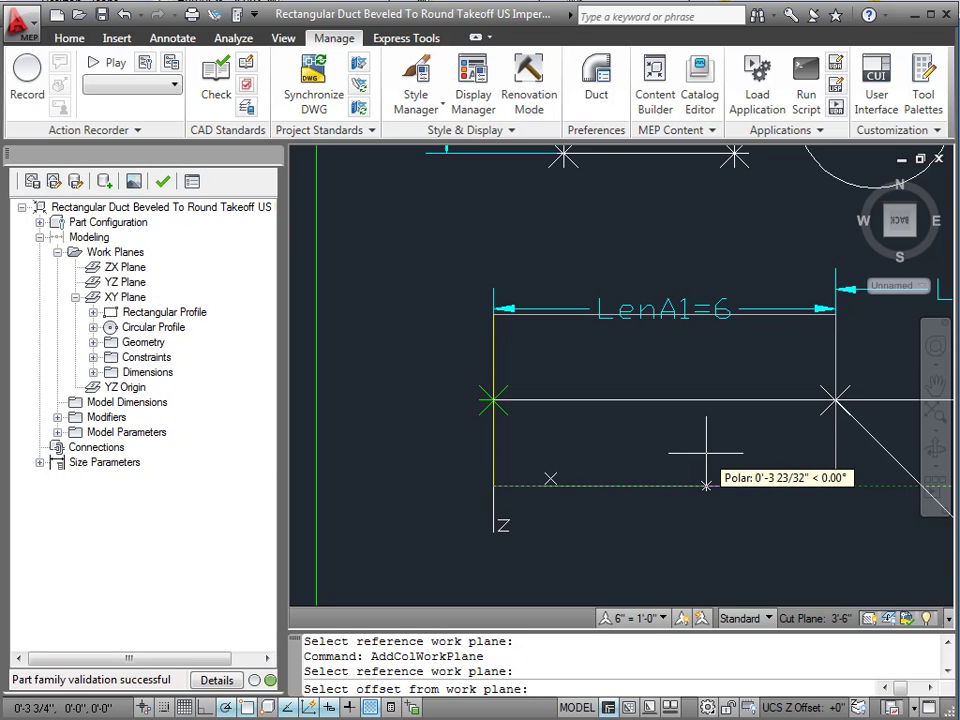
click(706, 485)
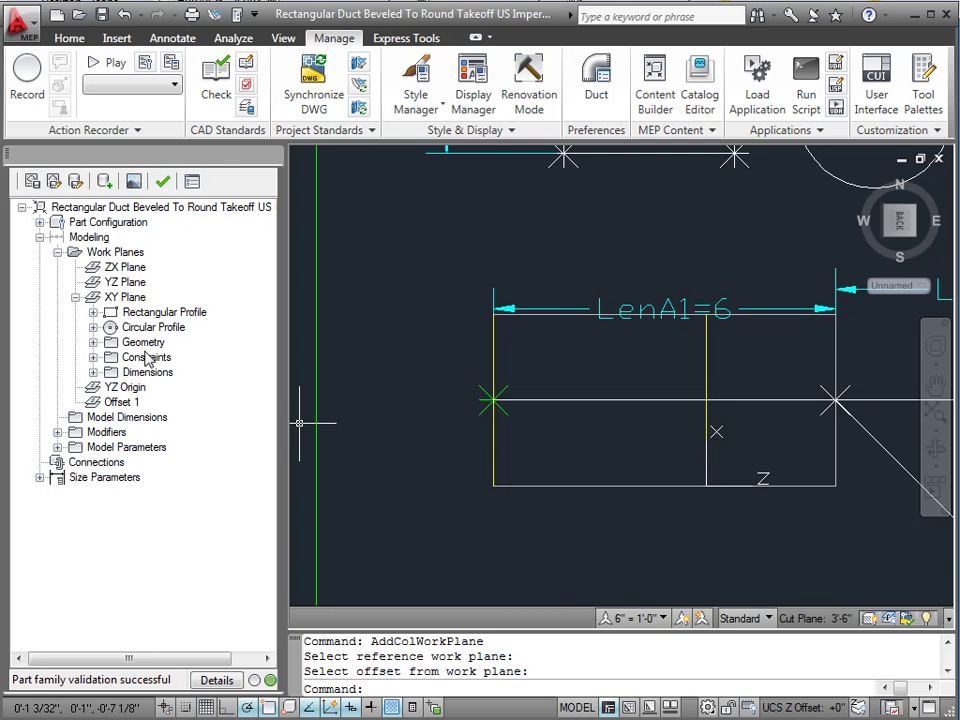
Step: Expand Model Parameters, select WPOf1 (3.7348), and open the parameters editor
click(118, 448)
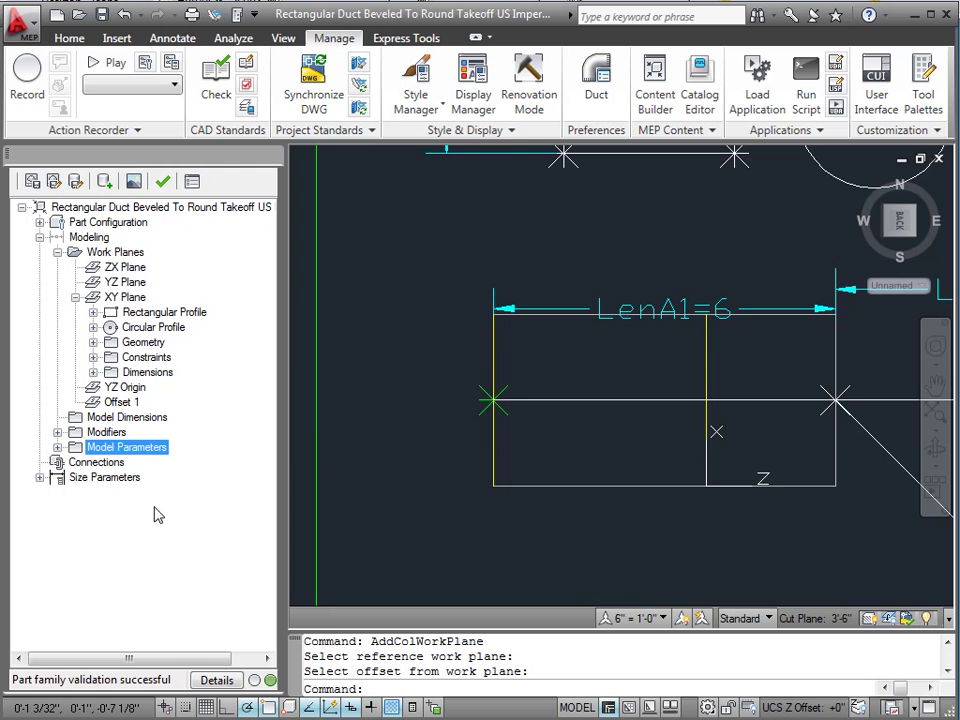
click(57, 447)
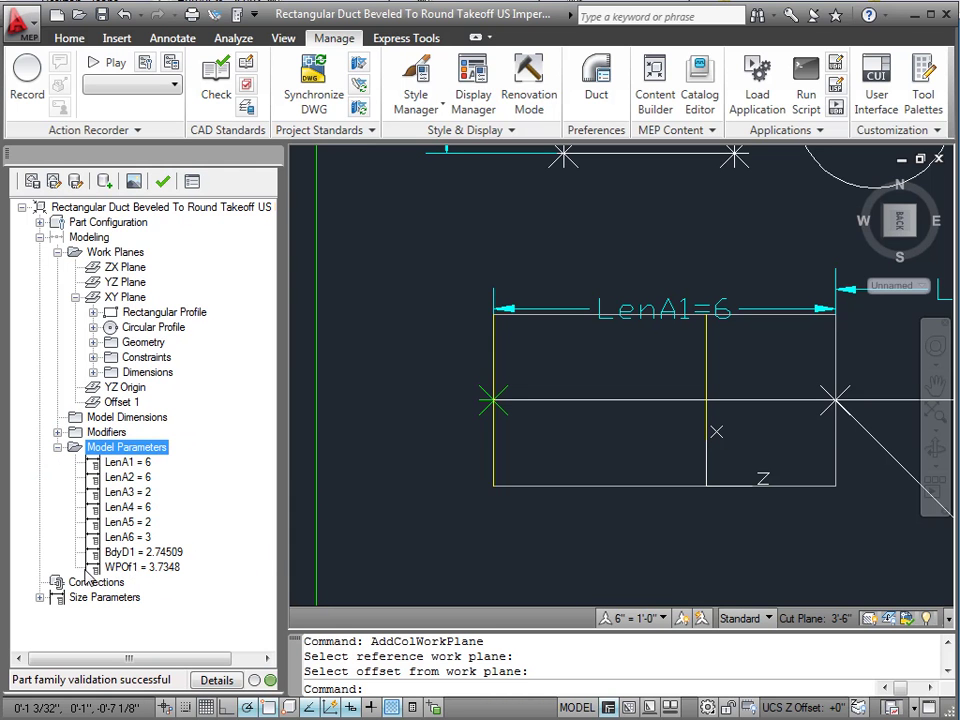
click(118, 569)
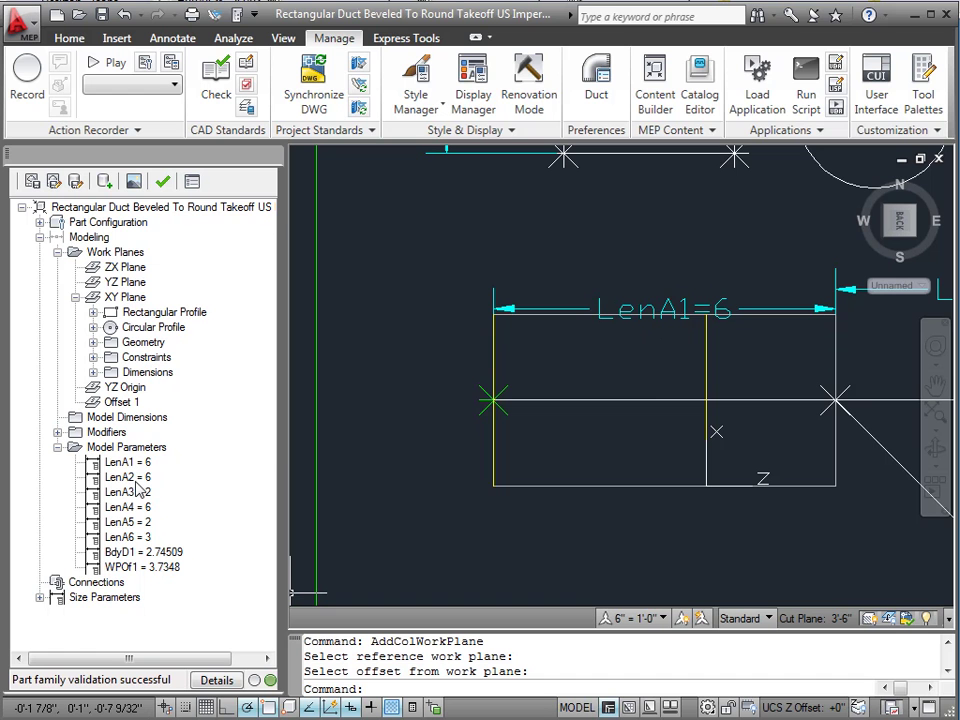
right_click(139, 450)
click(182, 452)
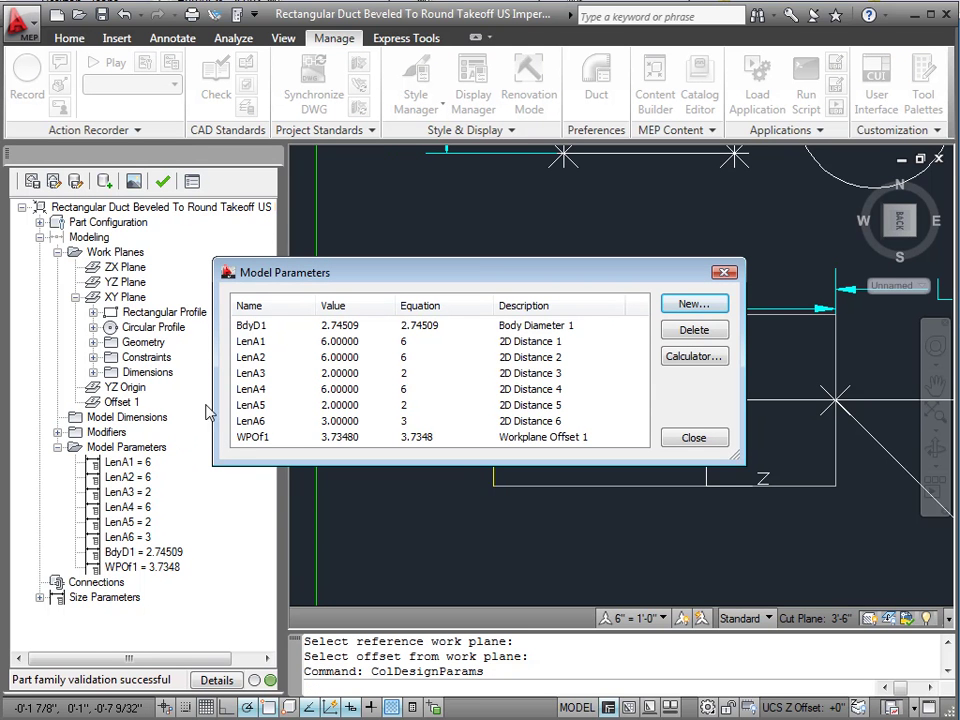
Step: Drive WPOf1 with the equation LenA1 (6.00000) and close Model Parameters
click(248, 438)
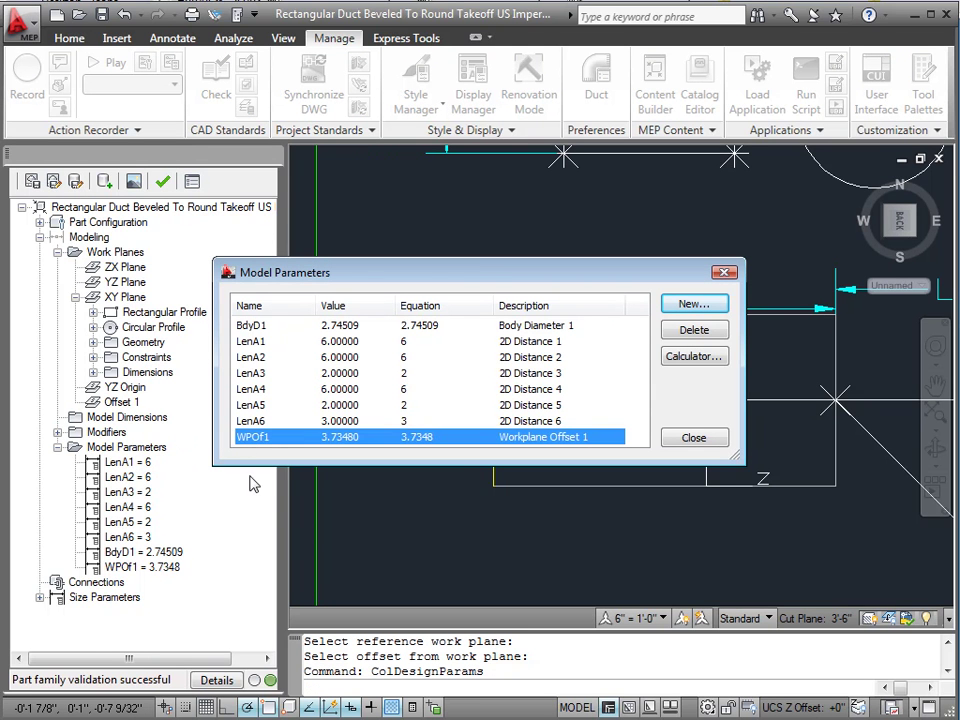
click(710, 364)
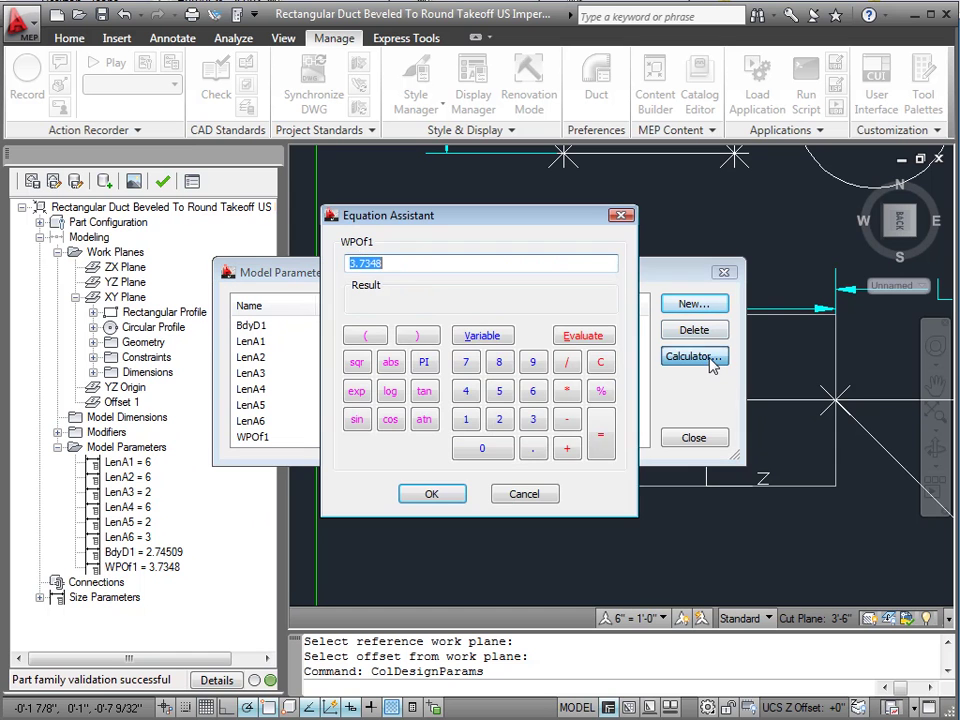
click(482, 336)
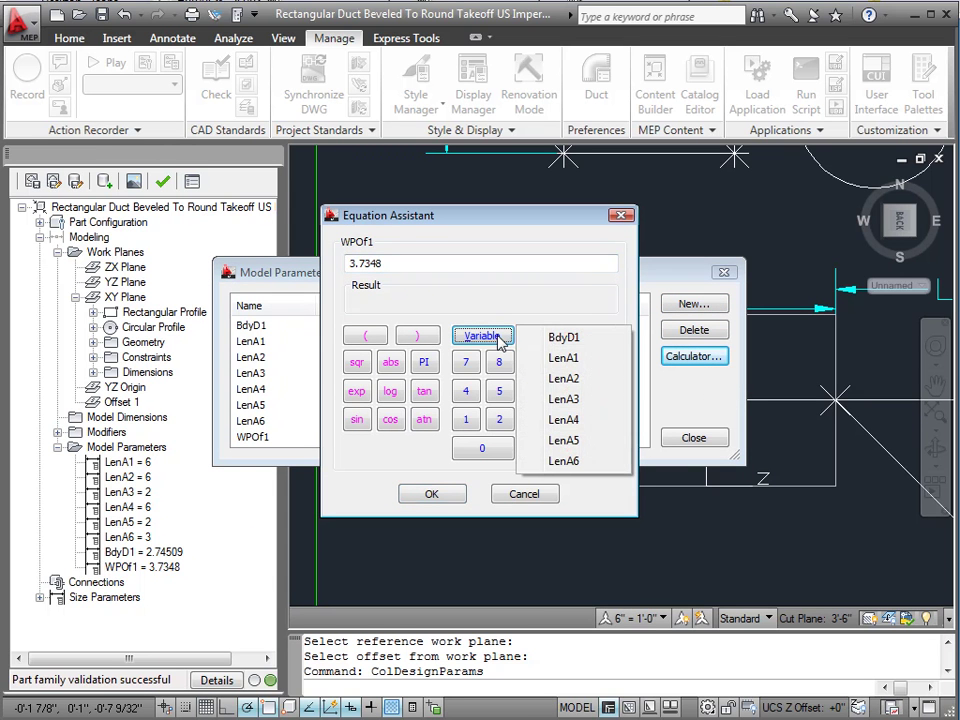
click(553, 358)
drag(508, 225, 638, 299)
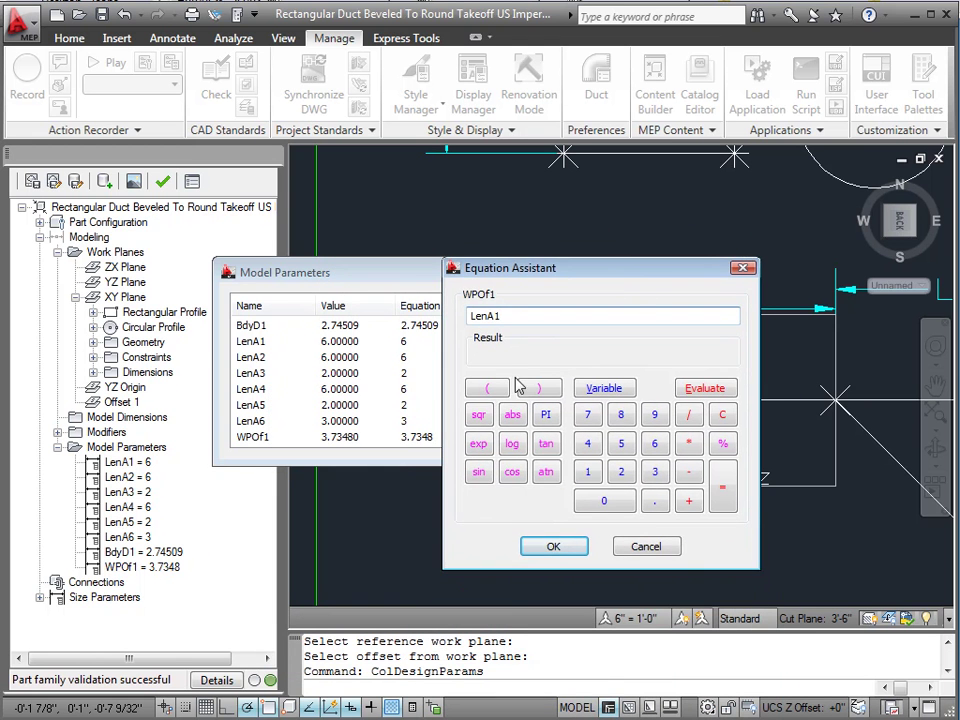
click(561, 551)
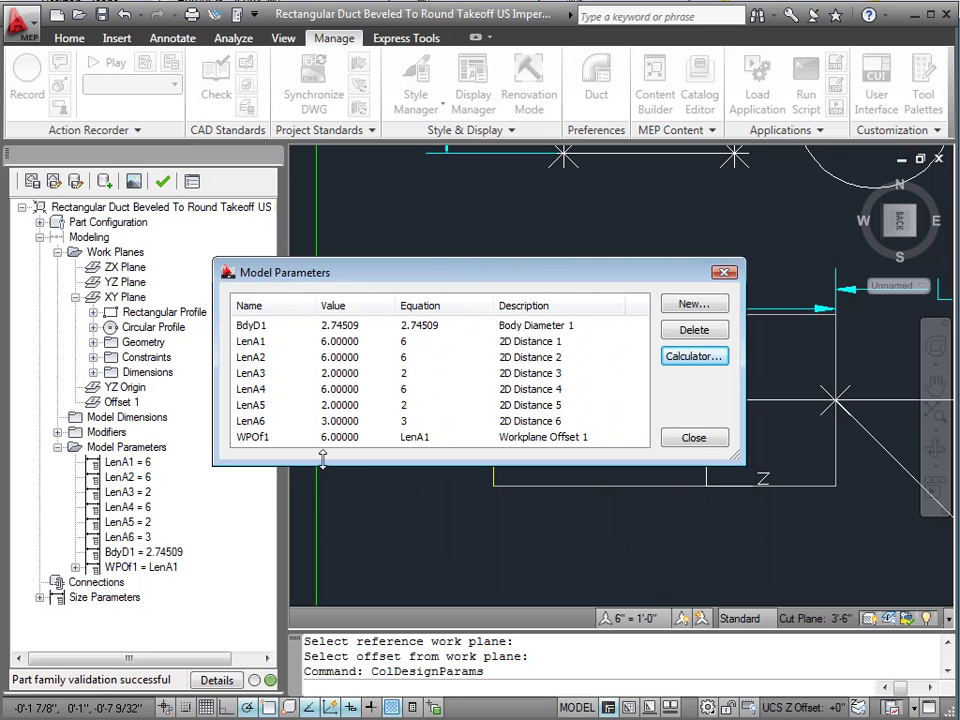
click(702, 441)
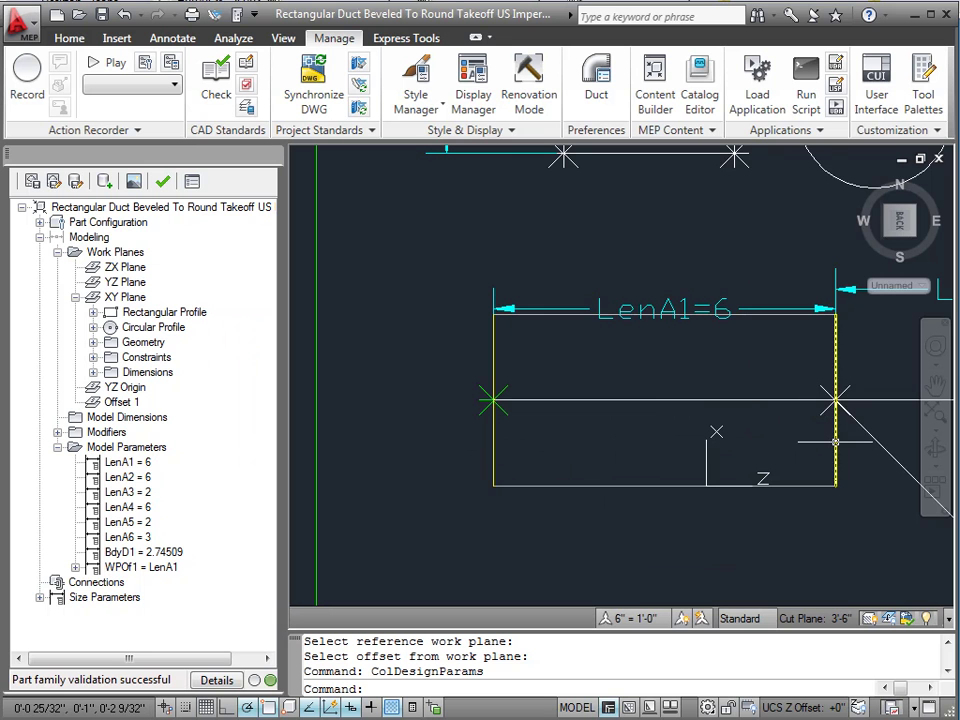
Step: Zoom out to show the whole part sketch and cancel any pending command
scroll(388, 410, down, 4)
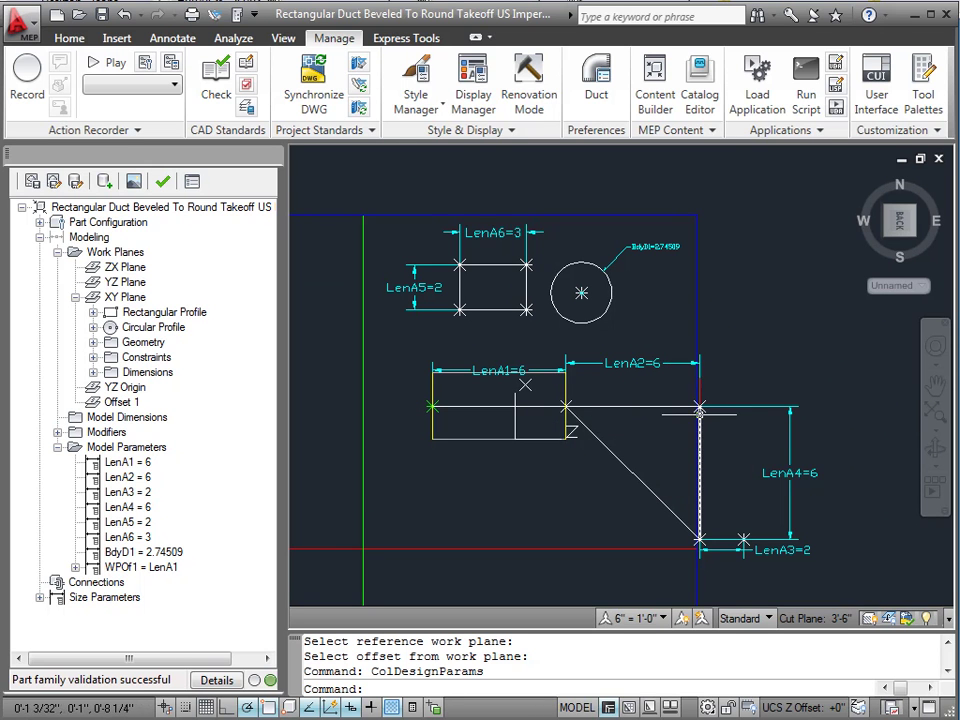
key(Escape)
key(Escape)
key(Escape)
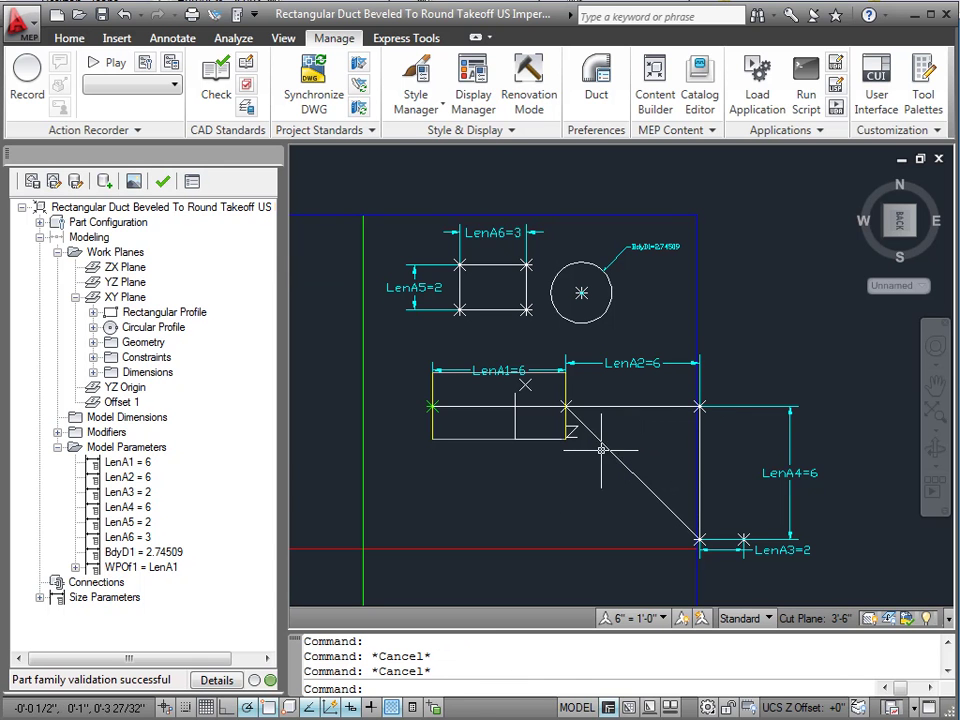
Step: Create a second Offset work plane named 'Offset 2', adding parameter WPOf2 = 3.72726
right_click(95, 254)
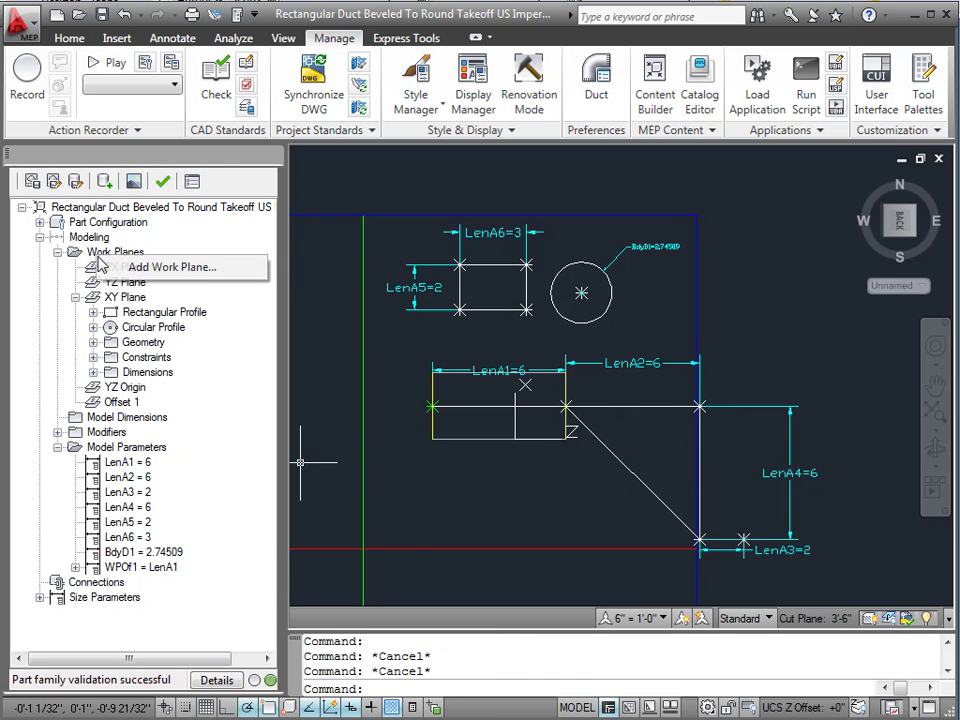
click(150, 266)
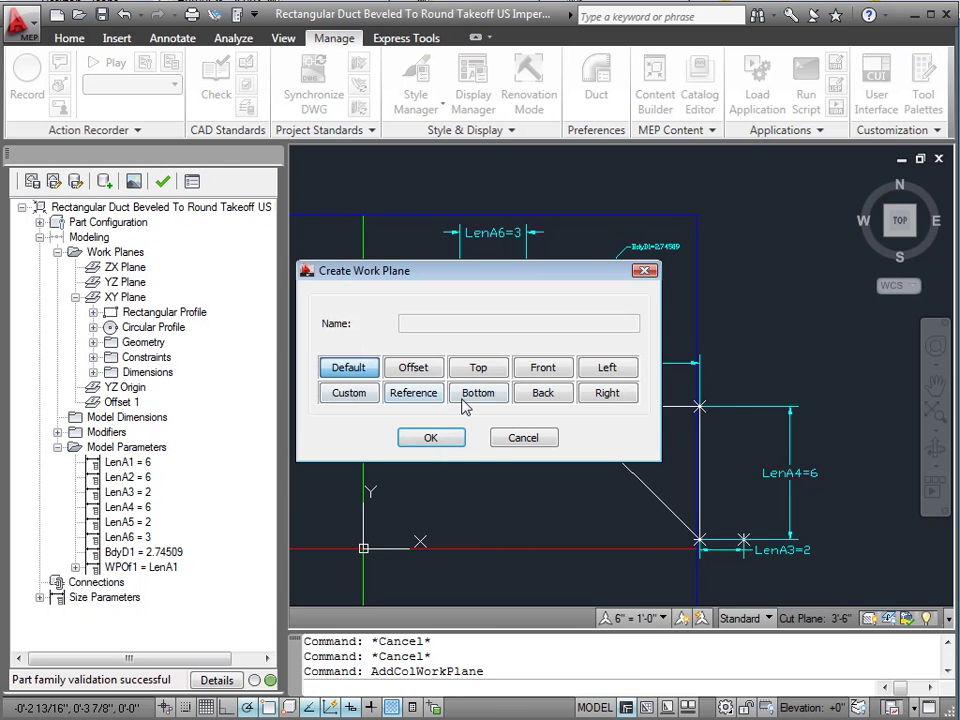
click(424, 370)
click(424, 321)
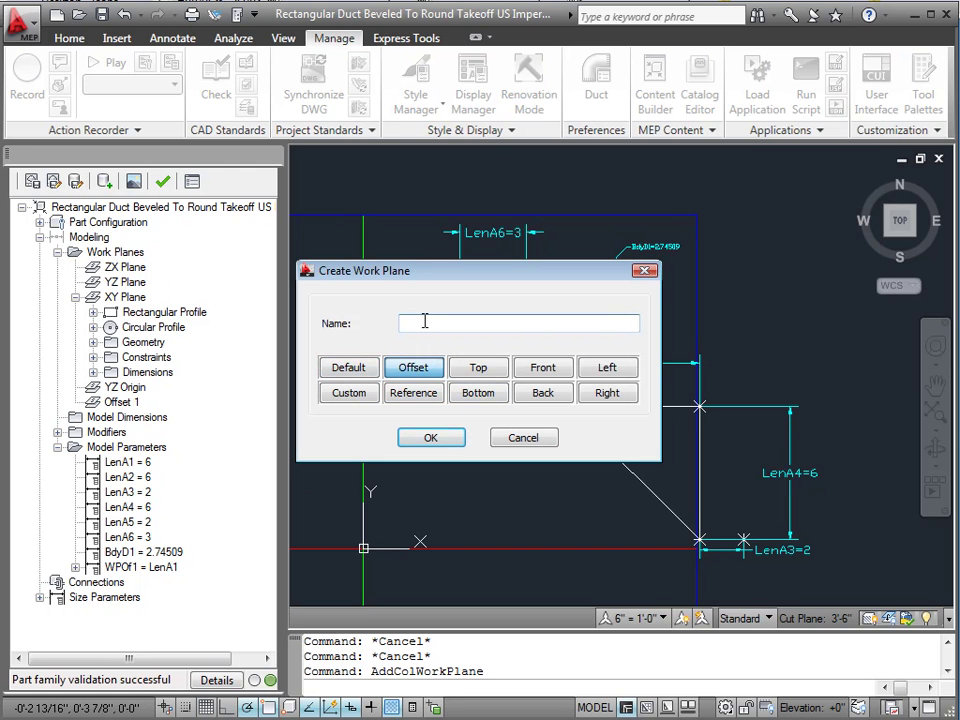
text(Offset 2)
click(452, 436)
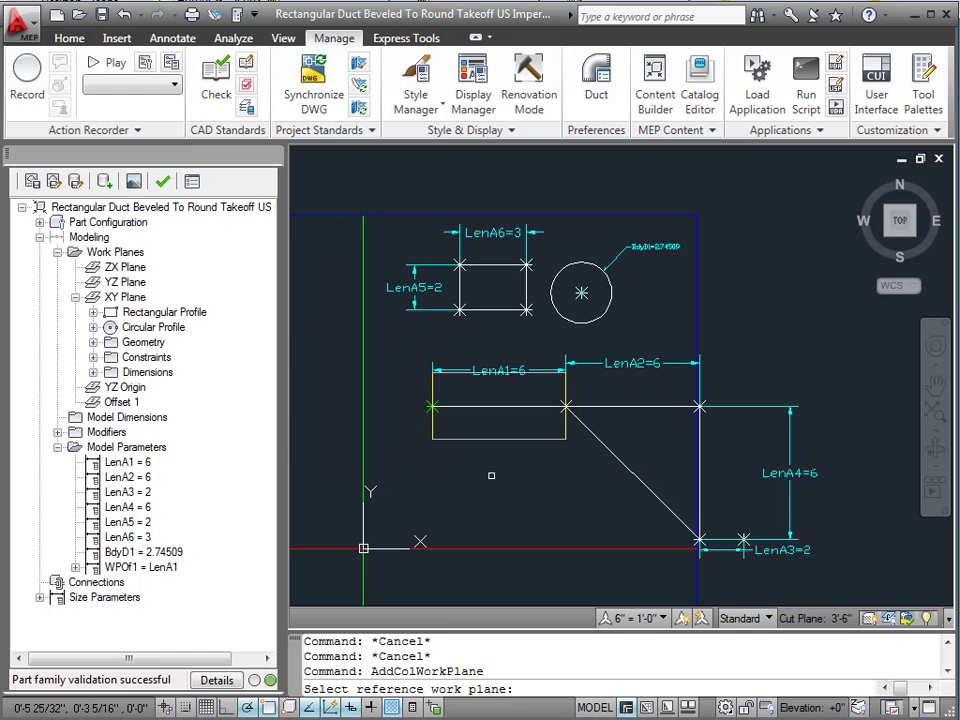
click(566, 420)
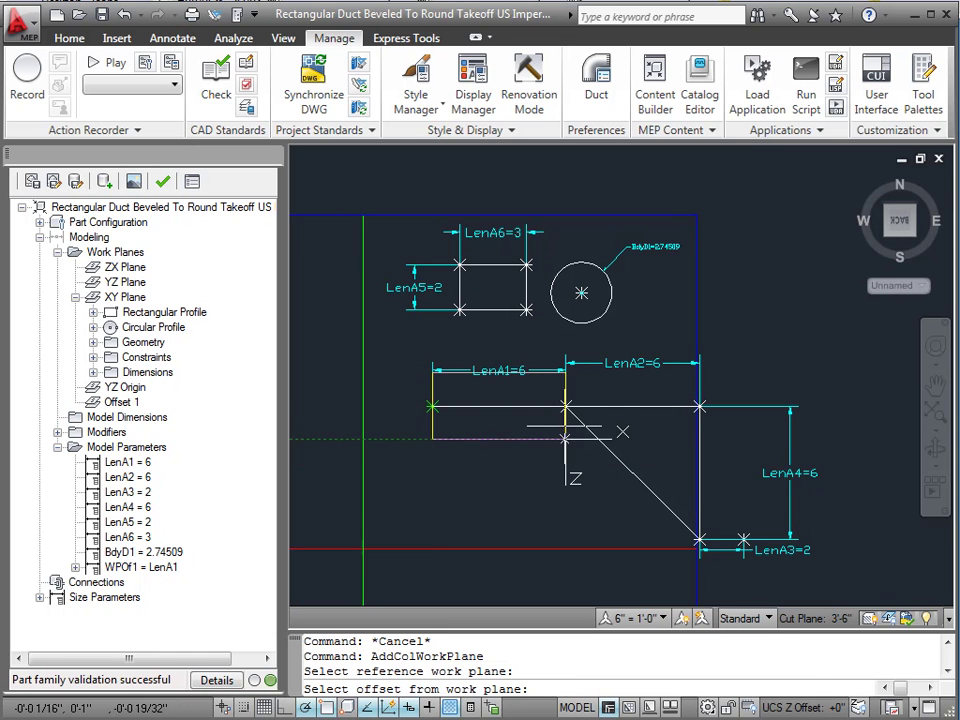
click(649, 437)
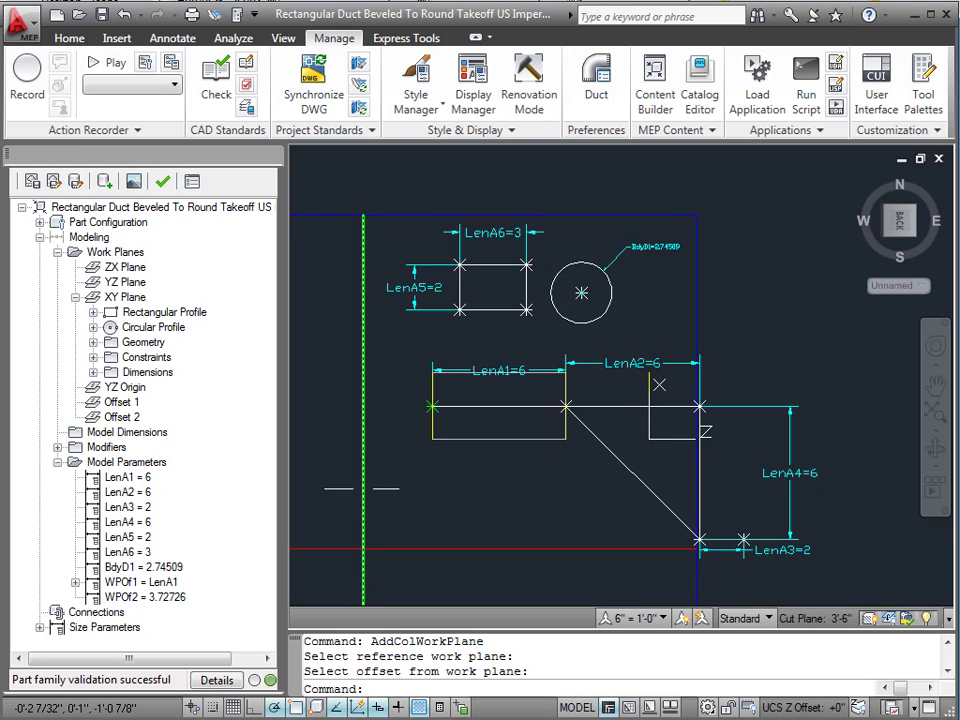
right_click(137, 465)
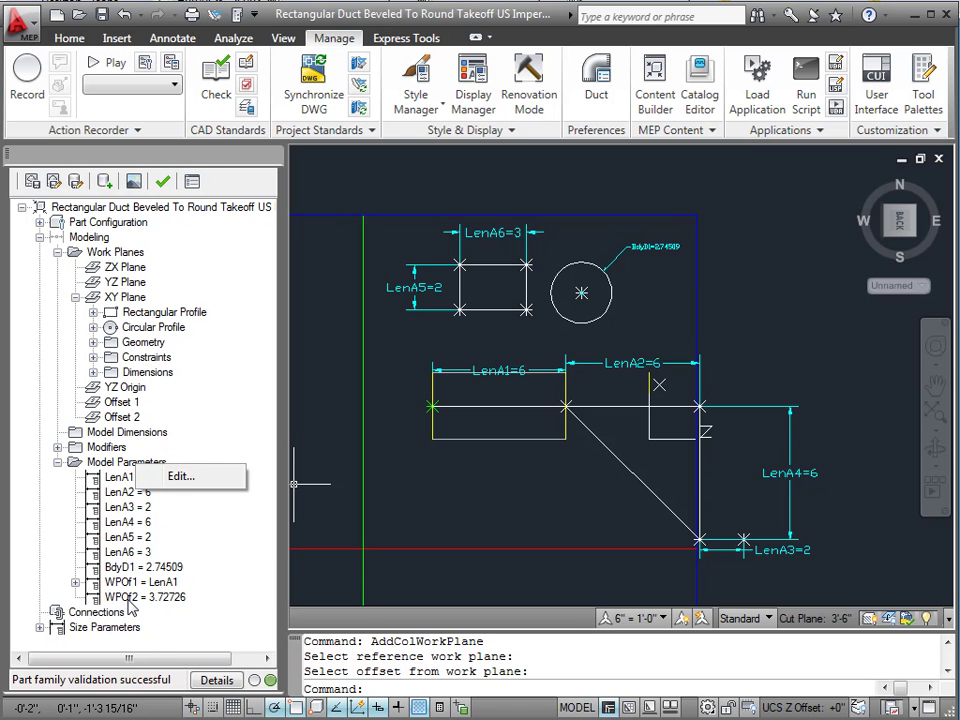
Step: Set WPOf2's equation to LenA2 in Model Parameters, making its value 6
click(213, 479)
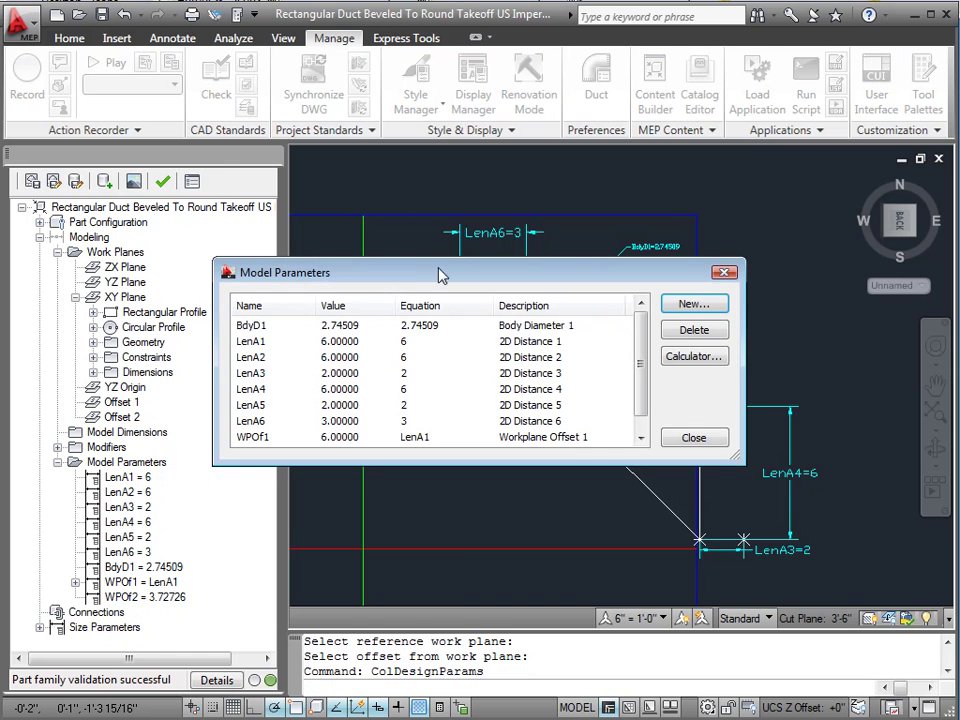
click(640, 438)
click(246, 438)
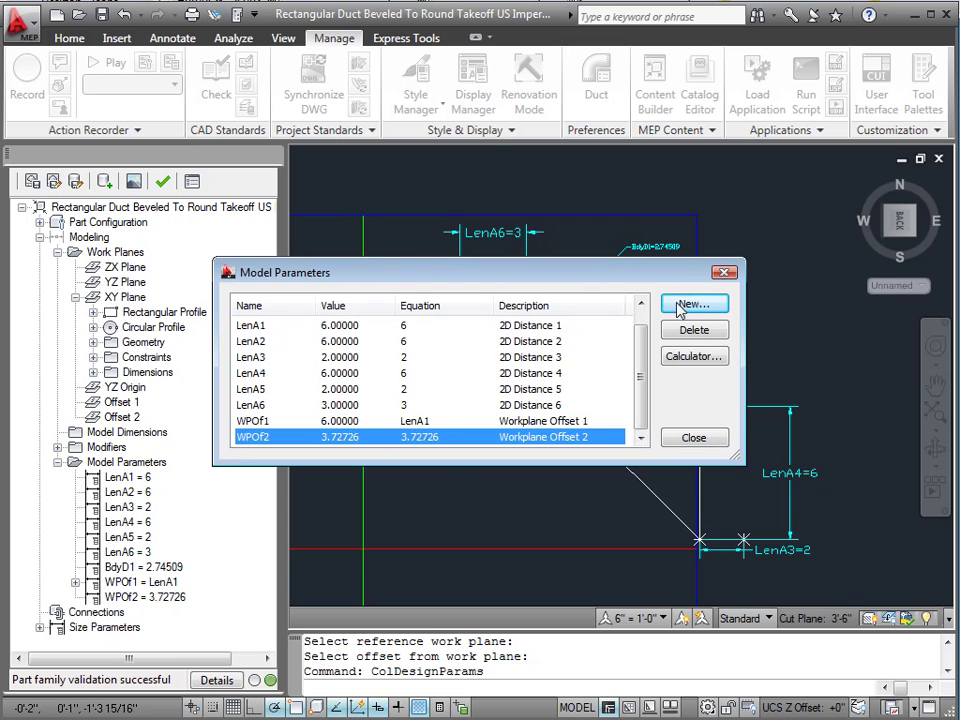
click(694, 356)
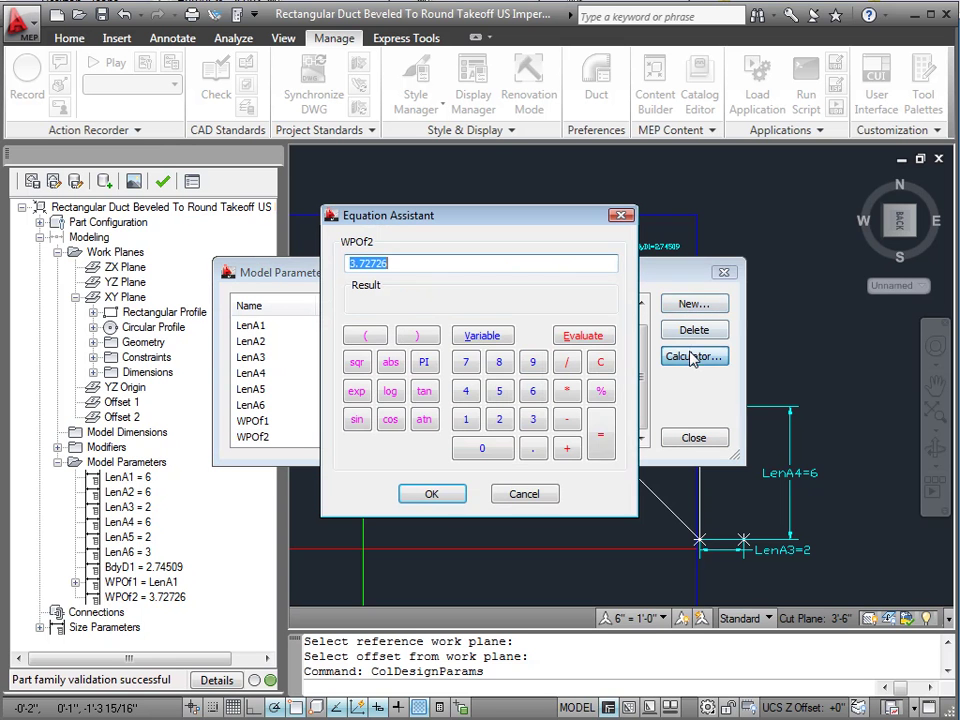
click(487, 337)
click(561, 384)
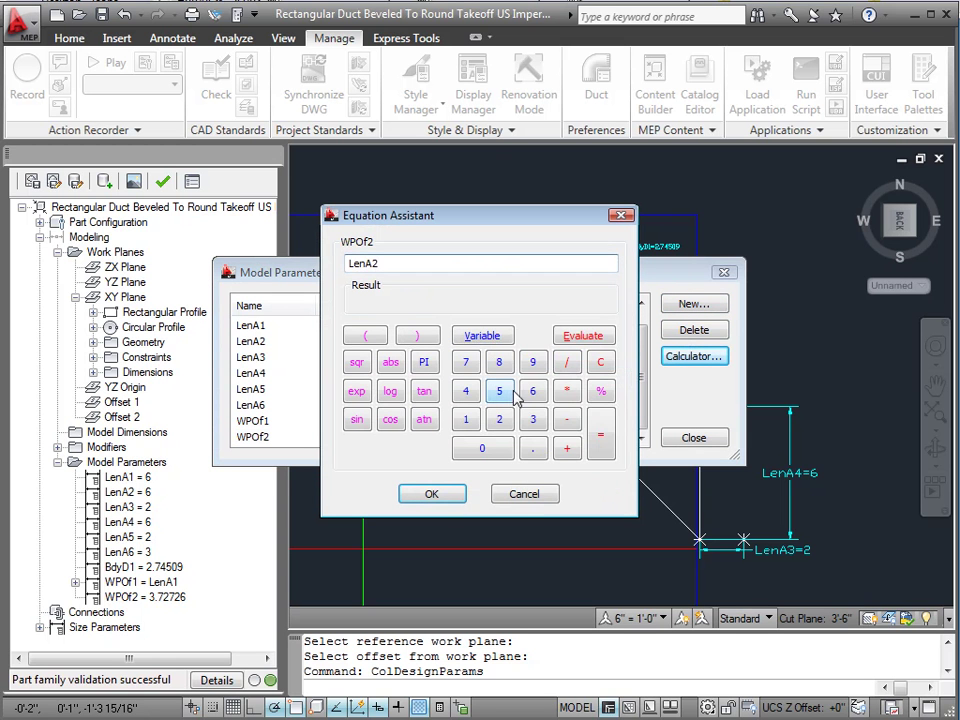
click(434, 495)
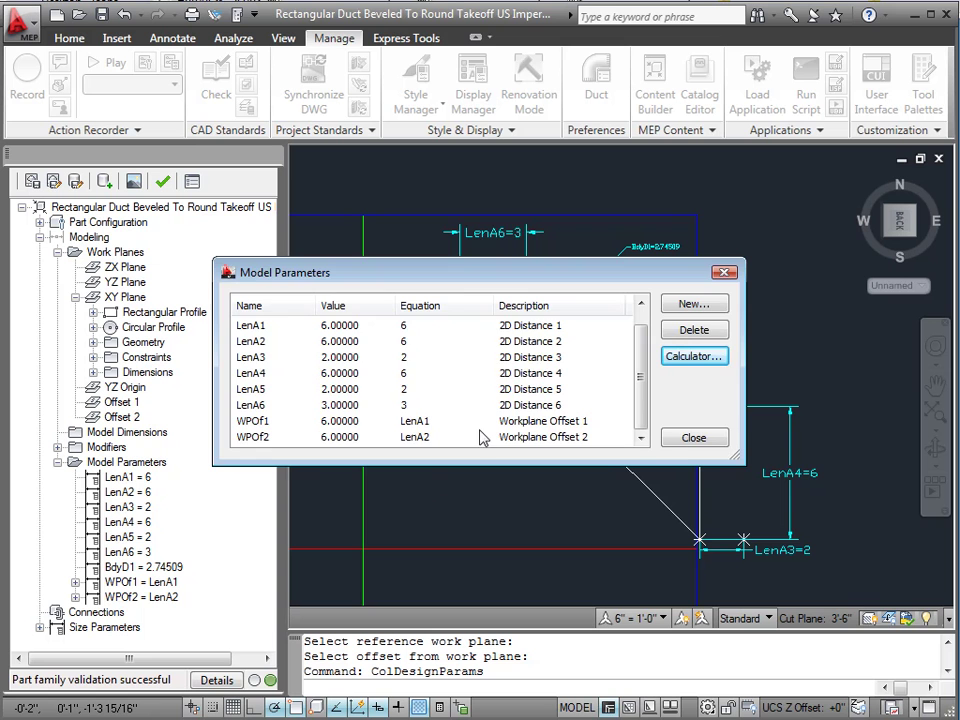
click(693, 440)
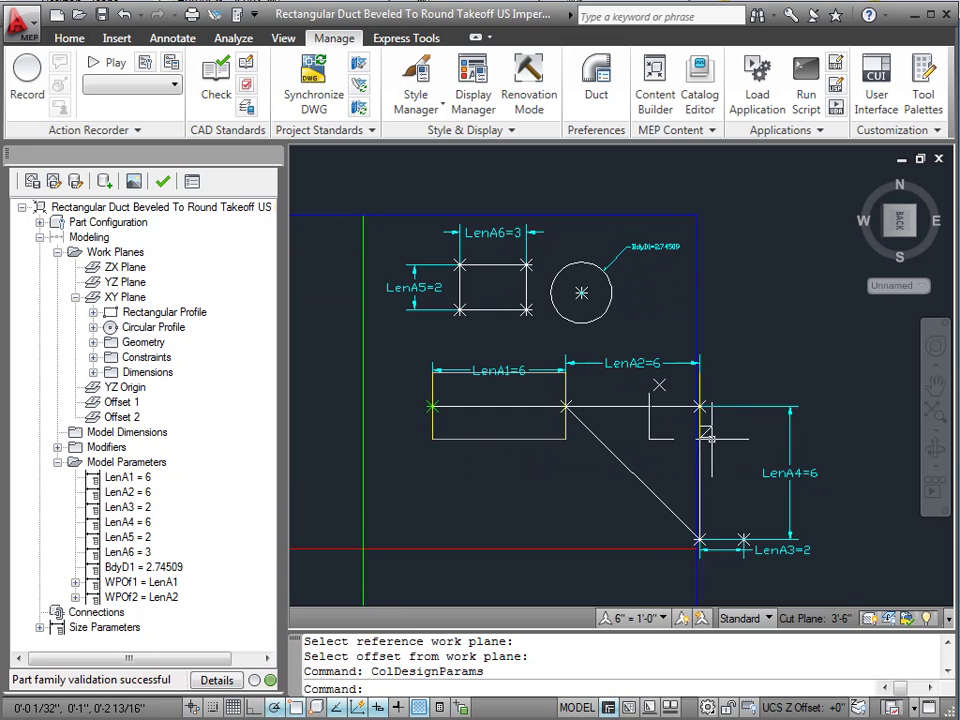
Step: Hide the XY, ZX, YZ, YZ Origin and Offset 2 work planes, leaving Offset 1 shown
right_click(128, 304)
click(172, 306)
right_click(127, 268)
click(150, 274)
right_click(143, 280)
click(187, 290)
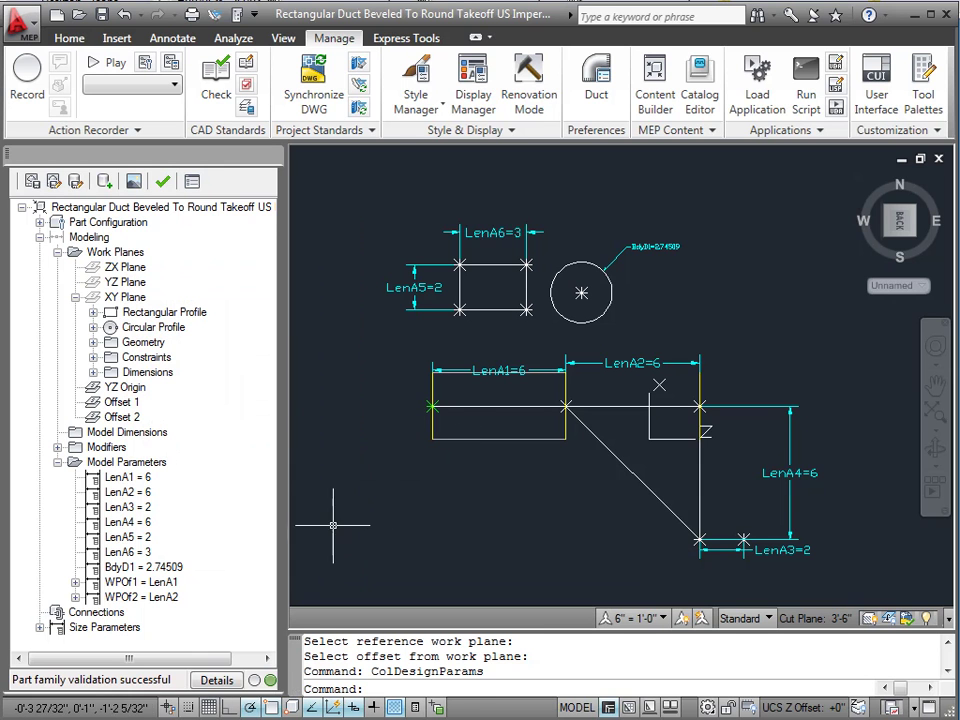
right_click(128, 388)
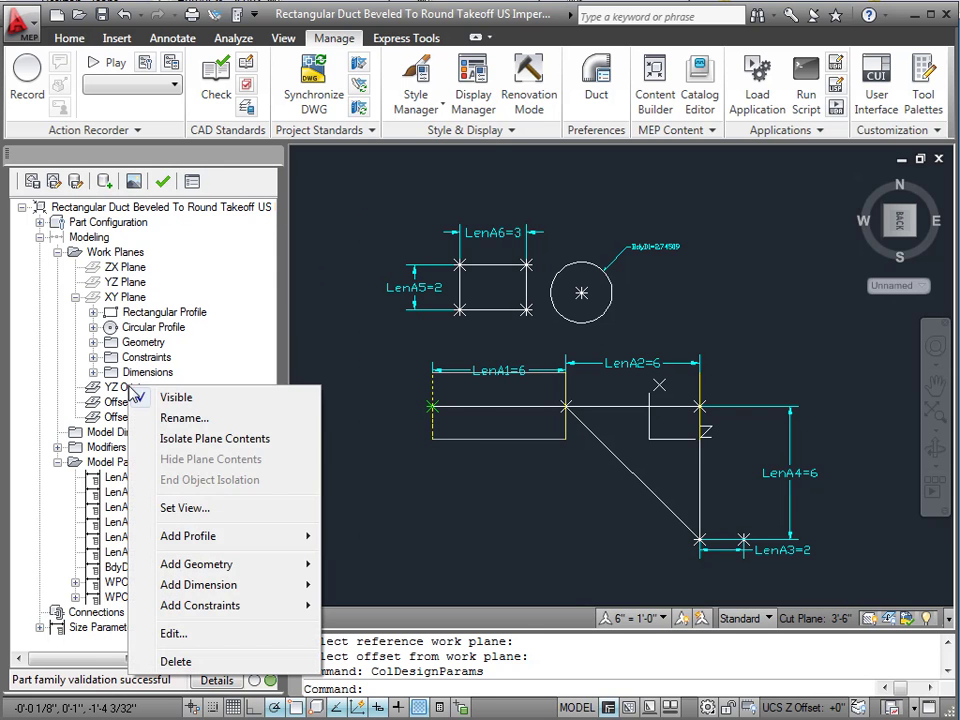
click(176, 398)
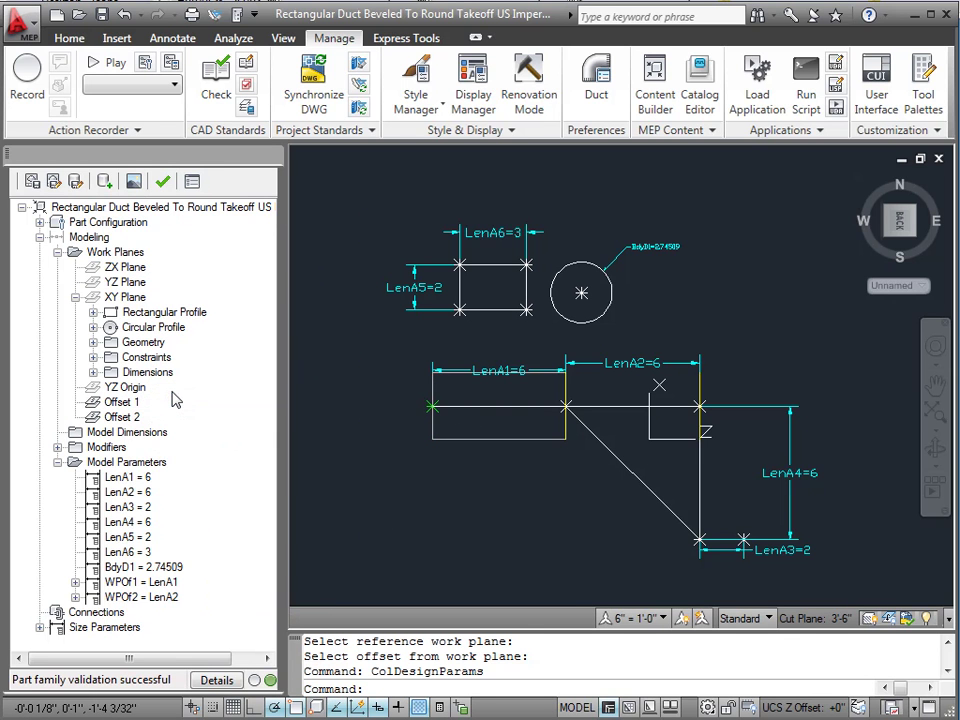
right_click(124, 418)
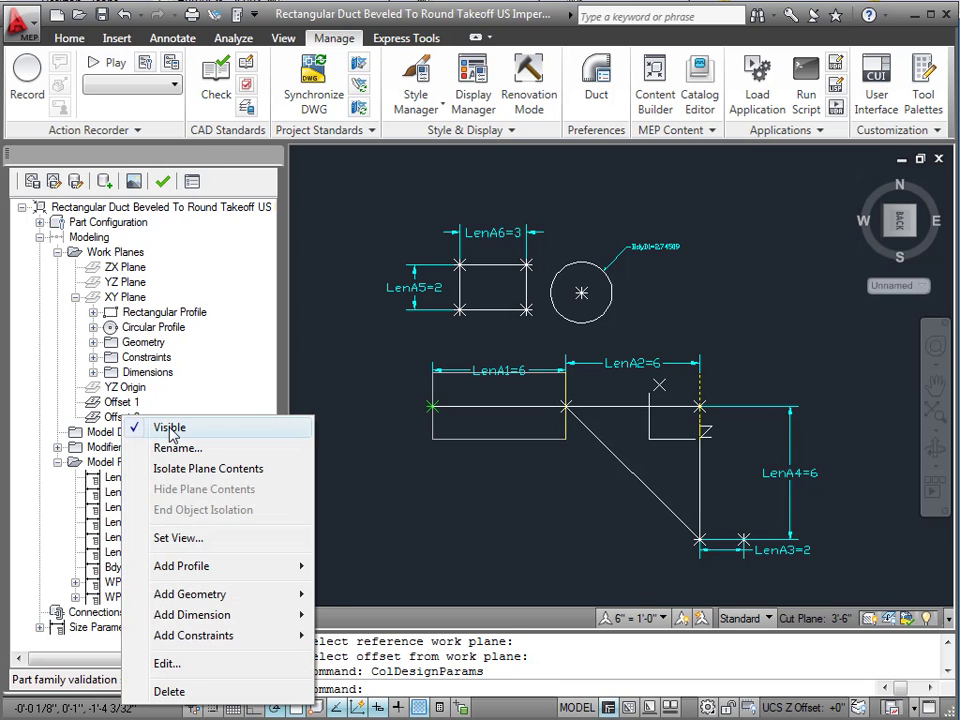
click(170, 428)
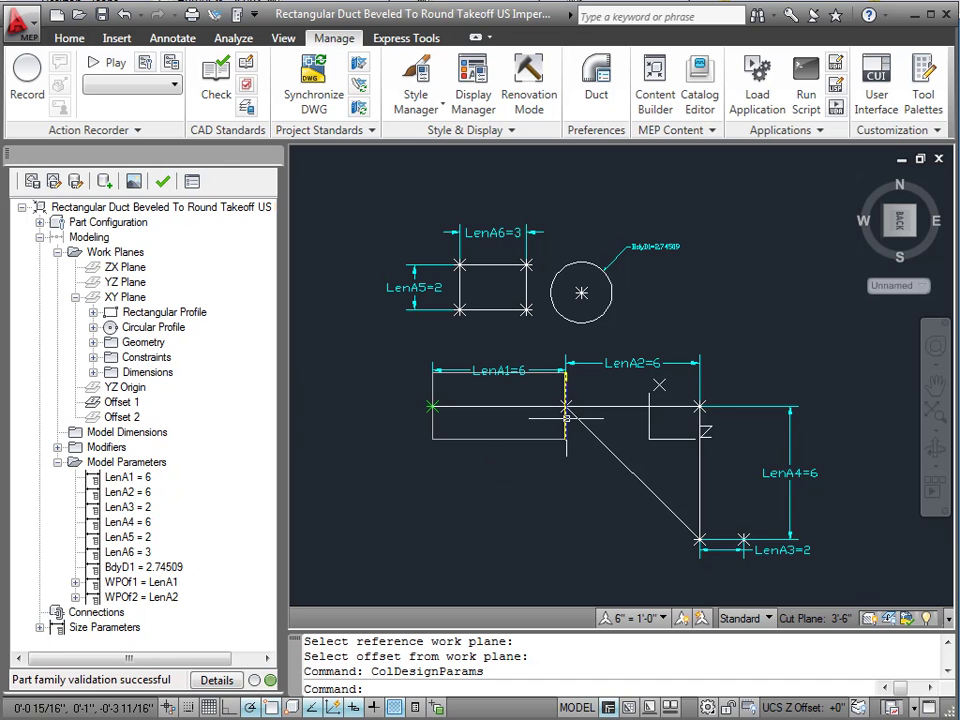
Step: Switch to an isometric view and zoom in on the rectangle, circle and dimensions
click(914, 238)
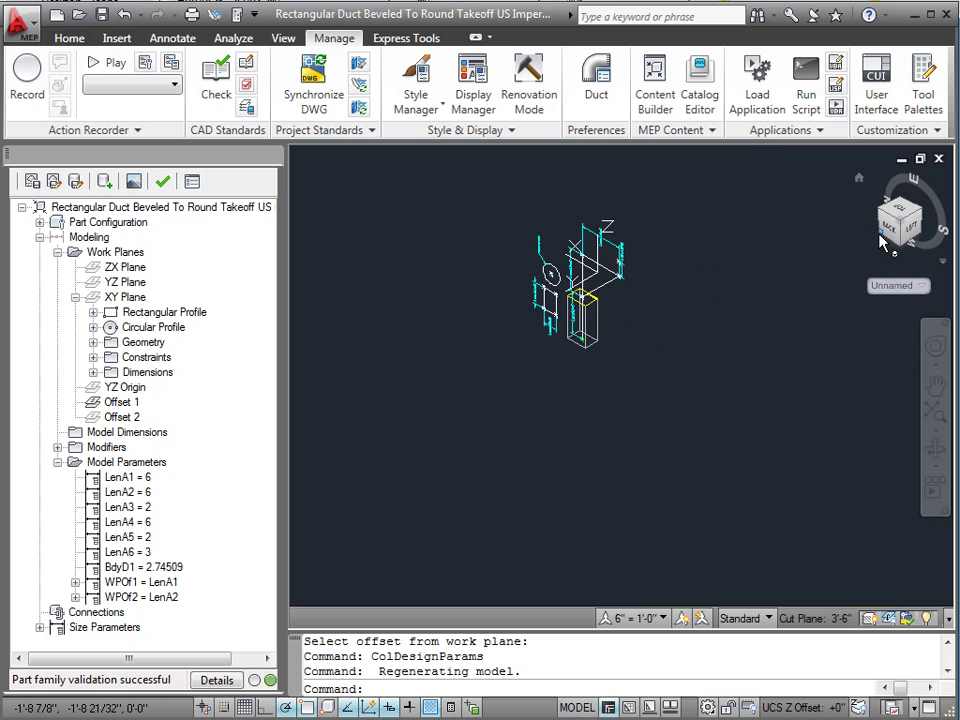
click(884, 243)
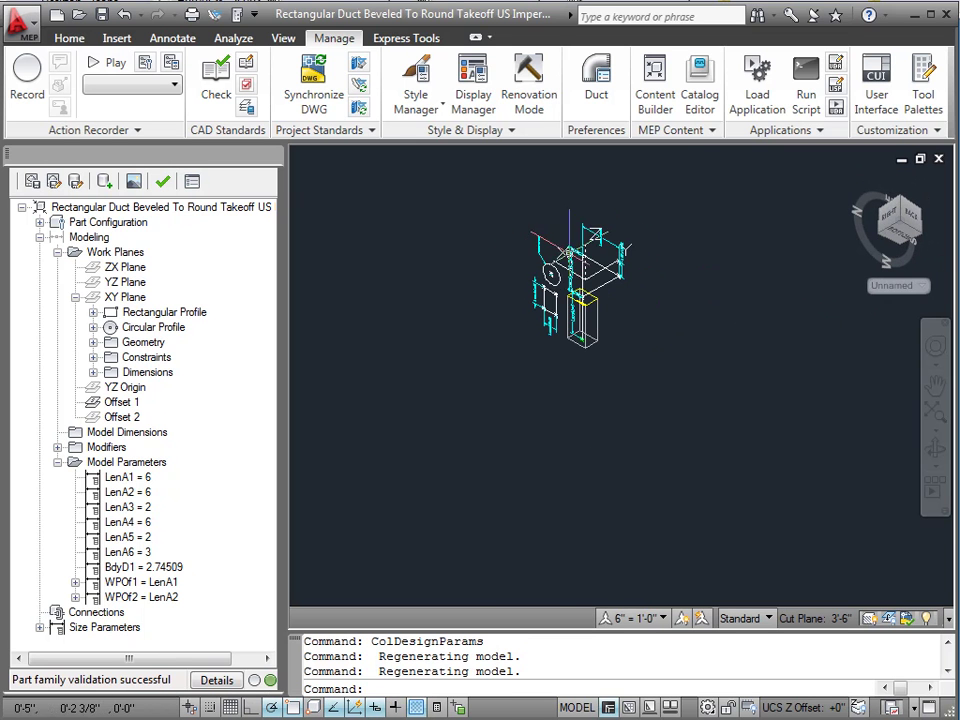
scroll(568, 251, up, 5)
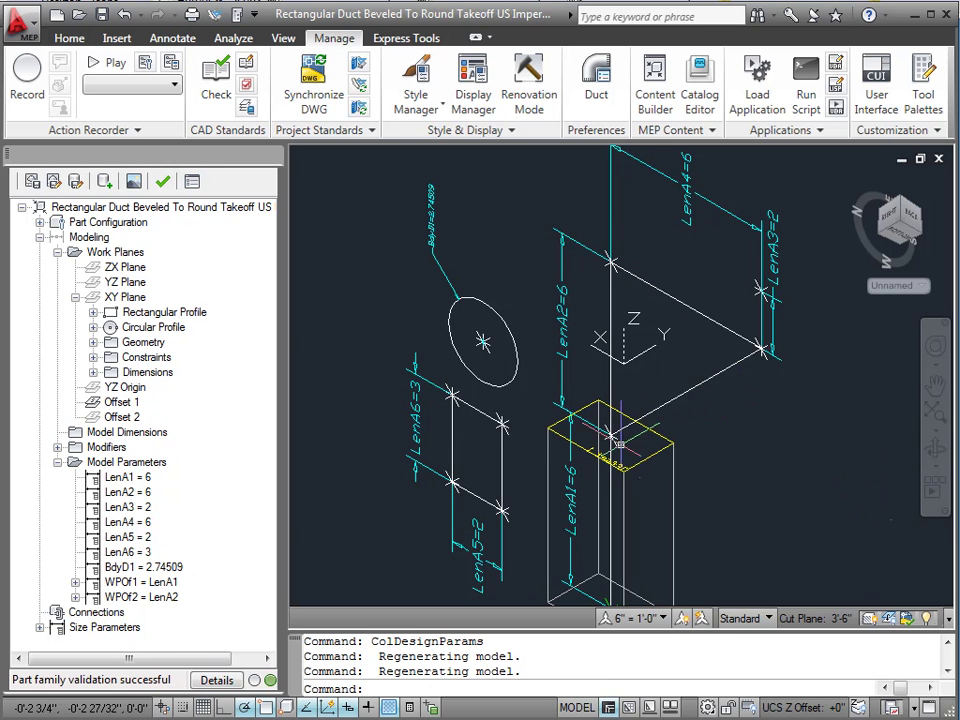
mouse_move(610, 432)
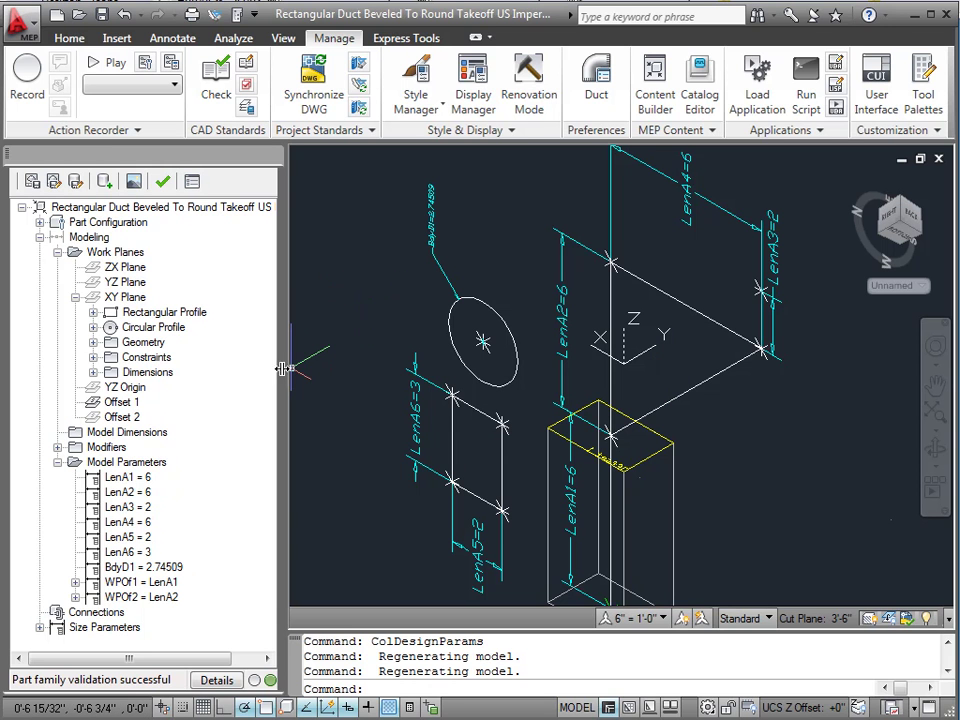
Step: Add a reference point to the Offset 1 work plane at the existing point on the rectangular profile top
click(120, 402)
right_click(122, 403)
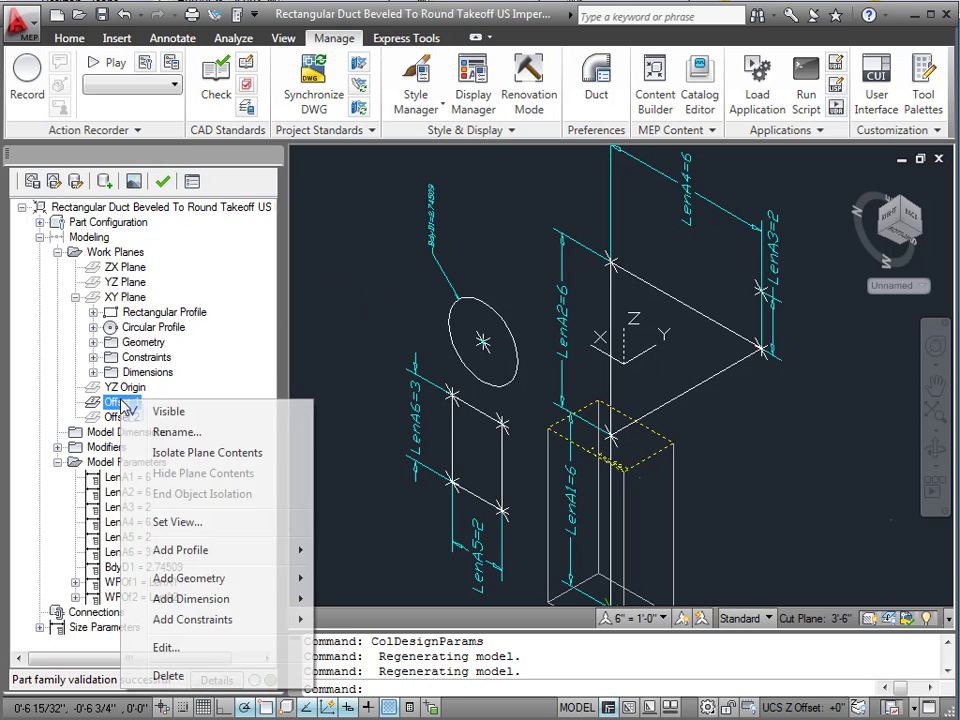
mouse_move(196, 588)
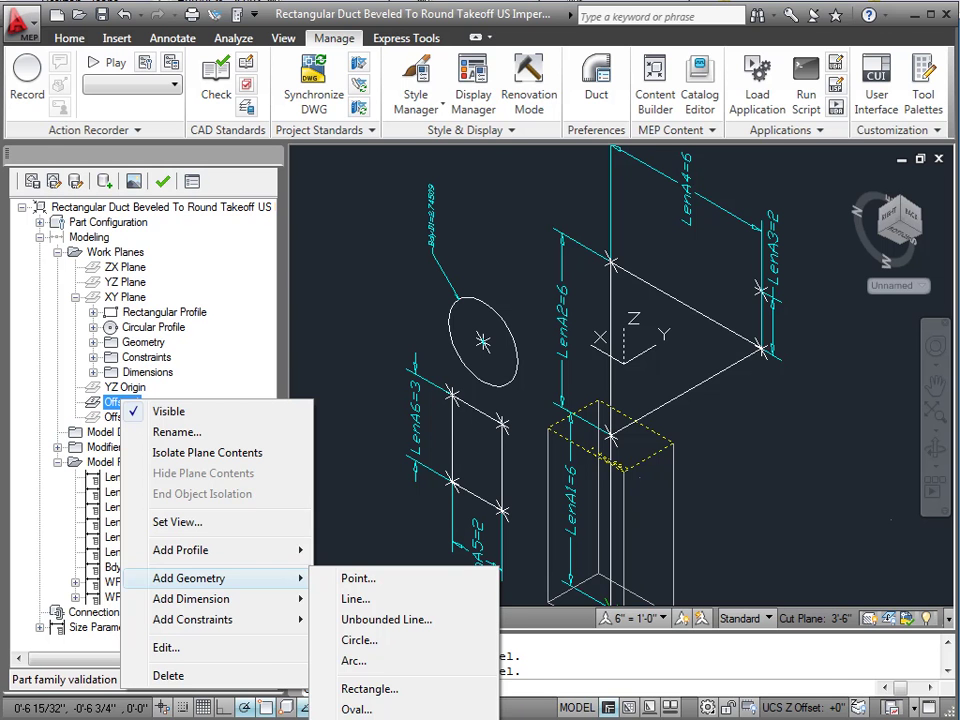
click(358, 578)
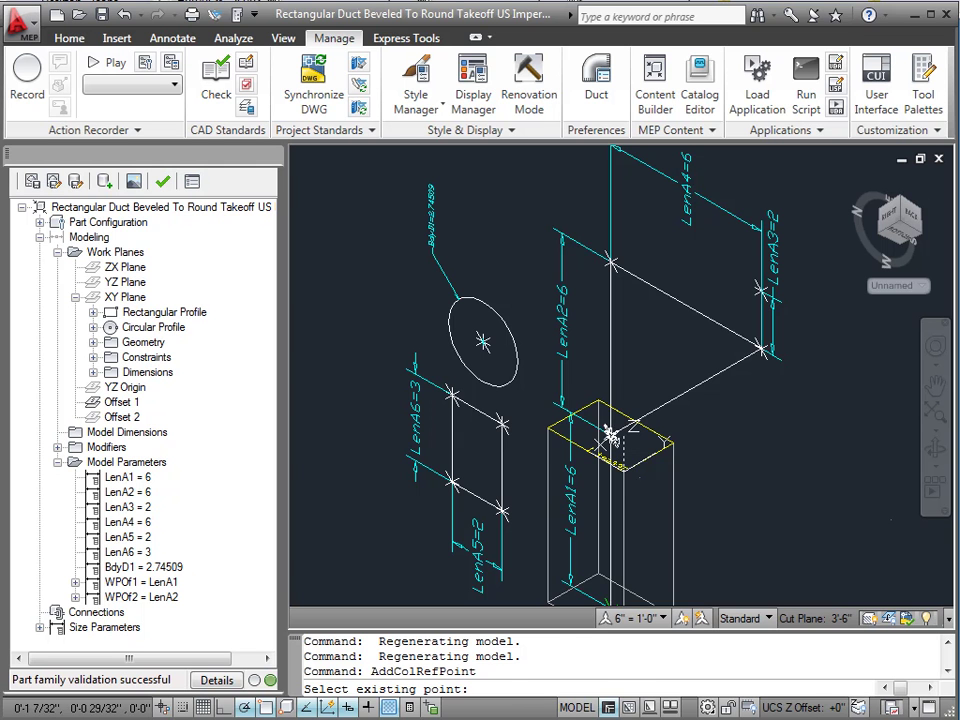
click(608, 432)
scroll(620, 420, up, 5)
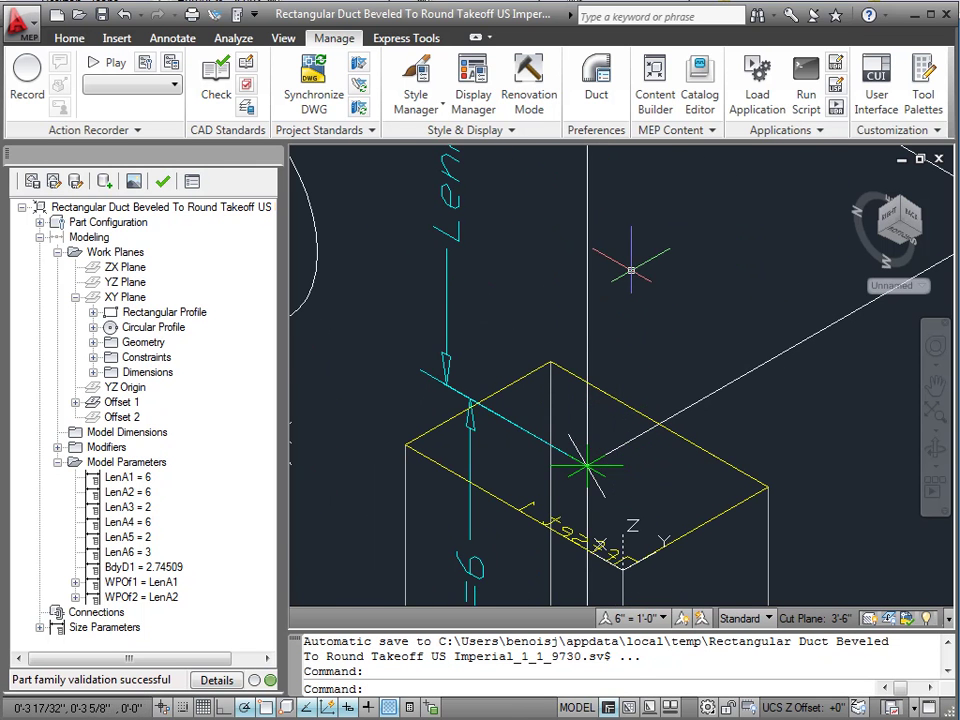
Step: Expand Offset 1's Geometry folder to reveal Point 2D, zooming out to show the whole duct
scroll(631, 270, down, 2)
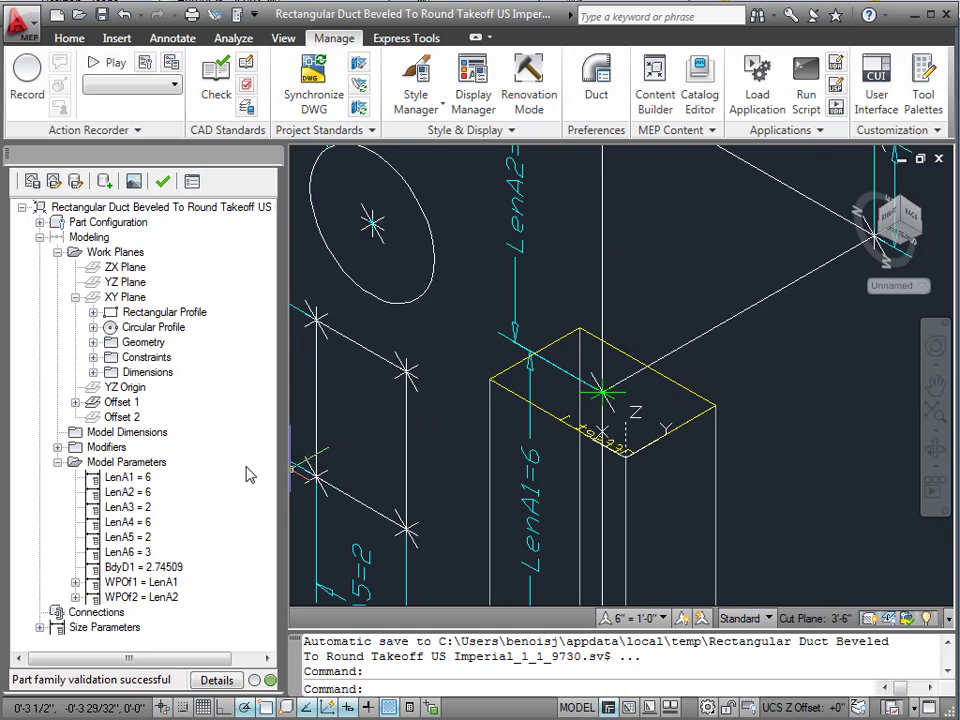
click(75, 402)
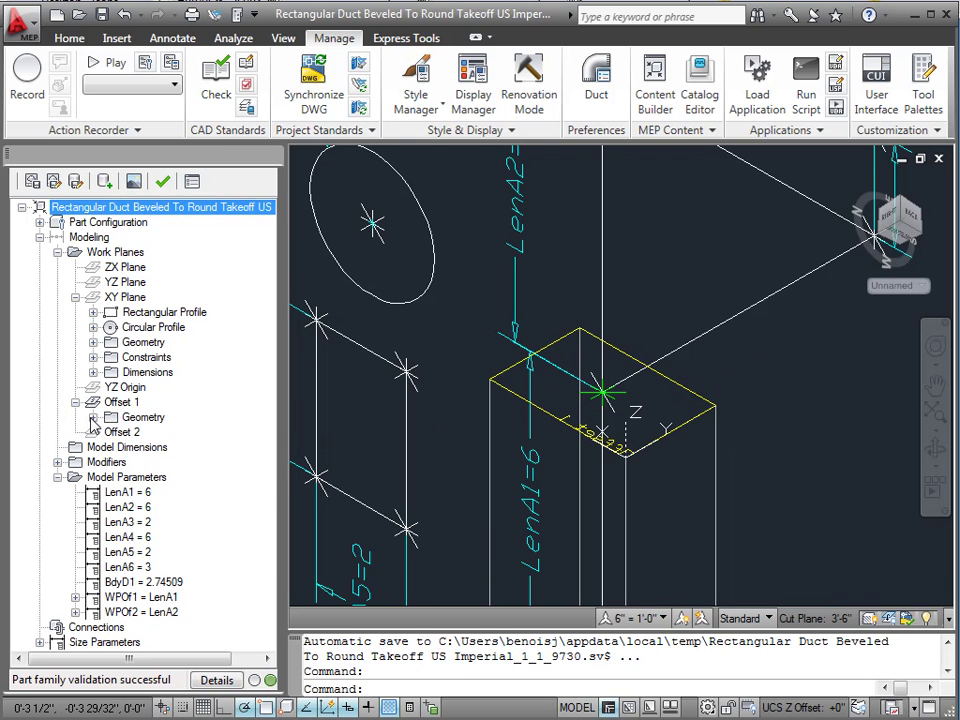
click(93, 417)
click(126, 402)
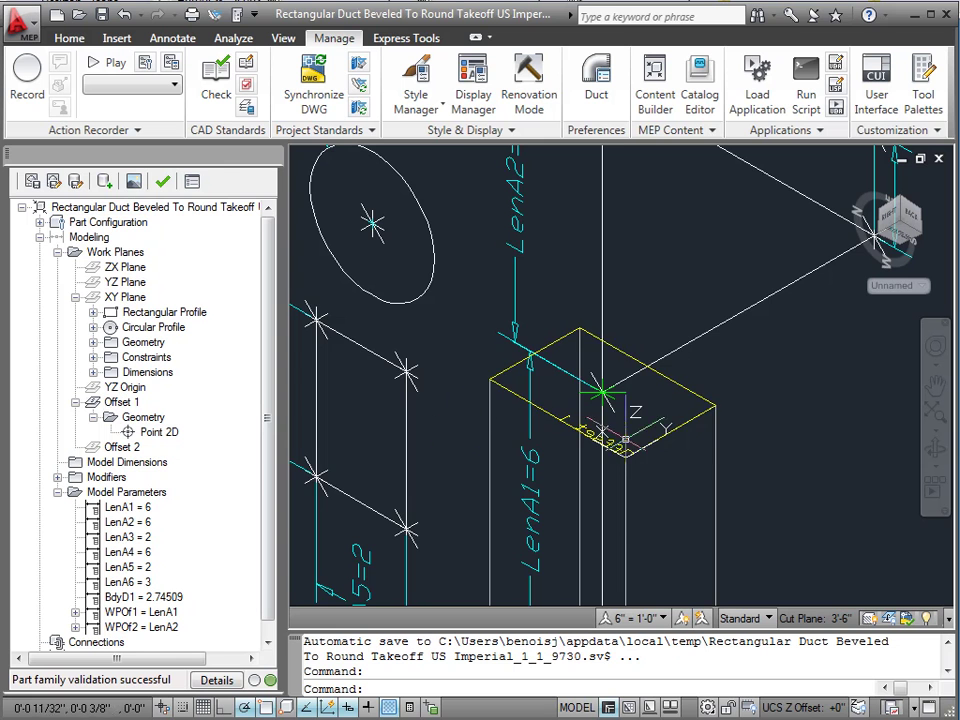
scroll(800, 352, down, 2)
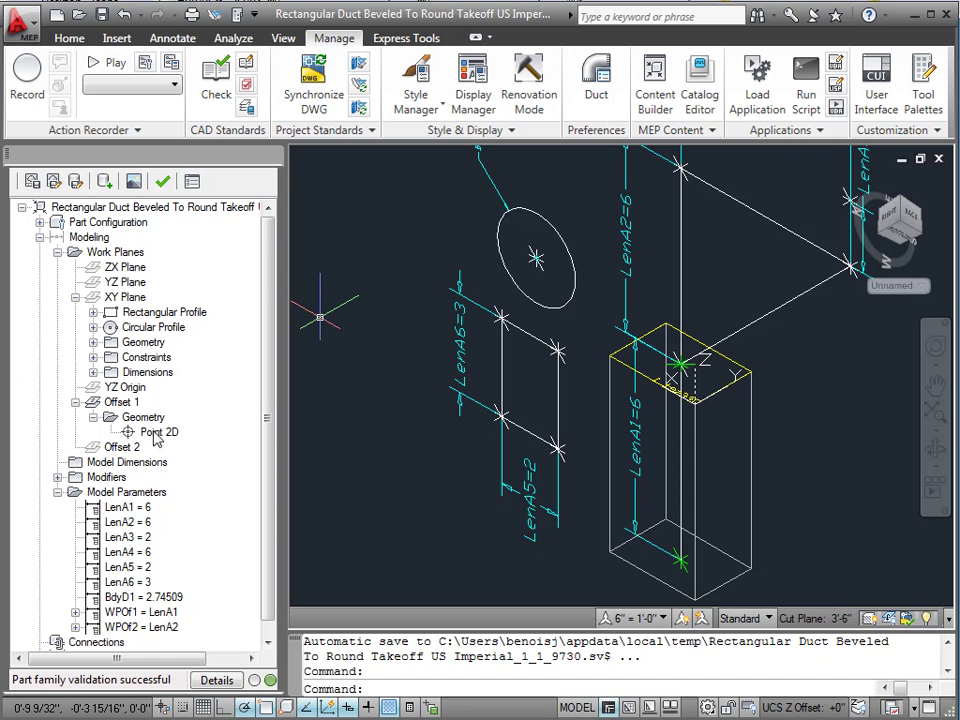
right_click(115, 404)
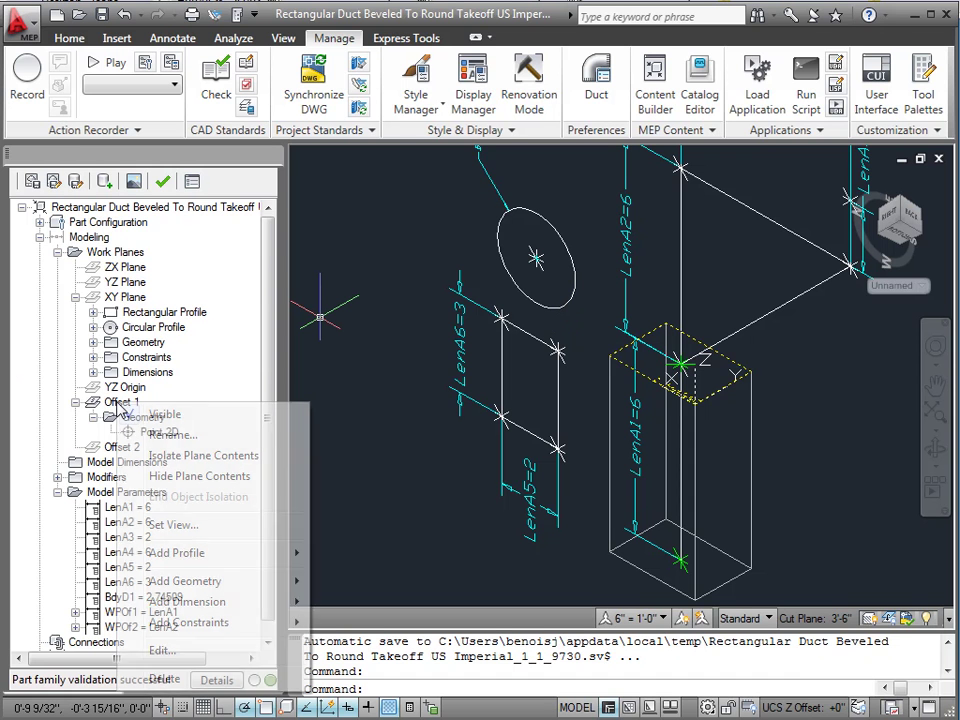